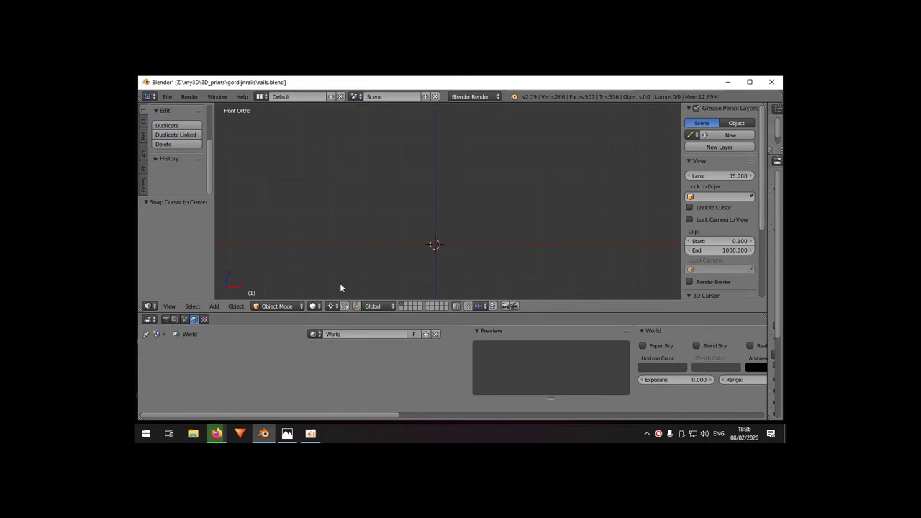
- Enable Background Images and load rails.png as the reference photo behind the front view
{"action": "left_click", "coordinate": [286, 434]}
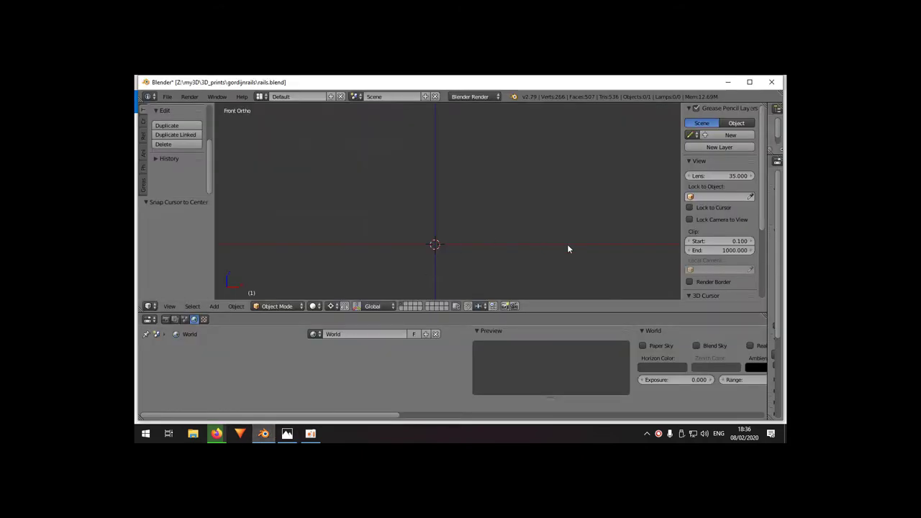
{"action": "scroll", "coordinate": [723, 238], "scroll_direction": "down", "scroll_amount": 3}
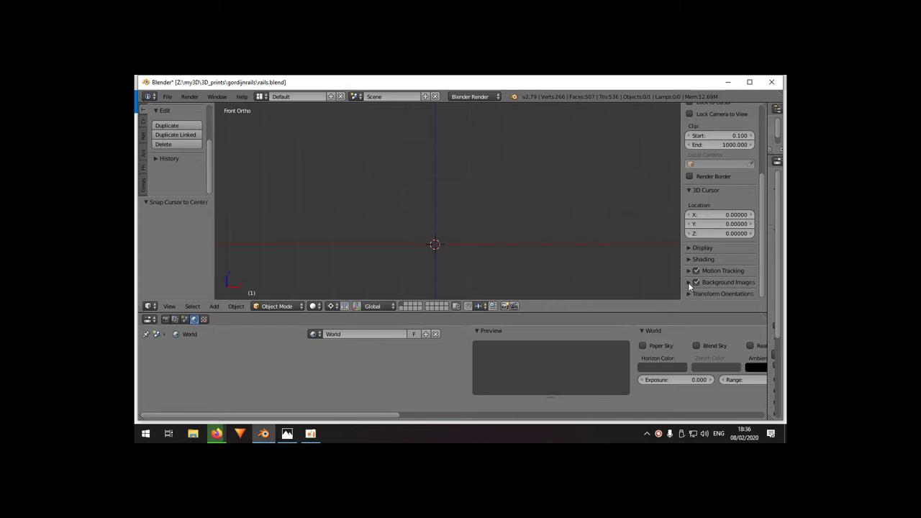
{"action": "left_click", "coordinate": [688, 282]}
{"action": "scroll", "coordinate": [719, 281], "scroll_direction": "down", "scroll_amount": 1}
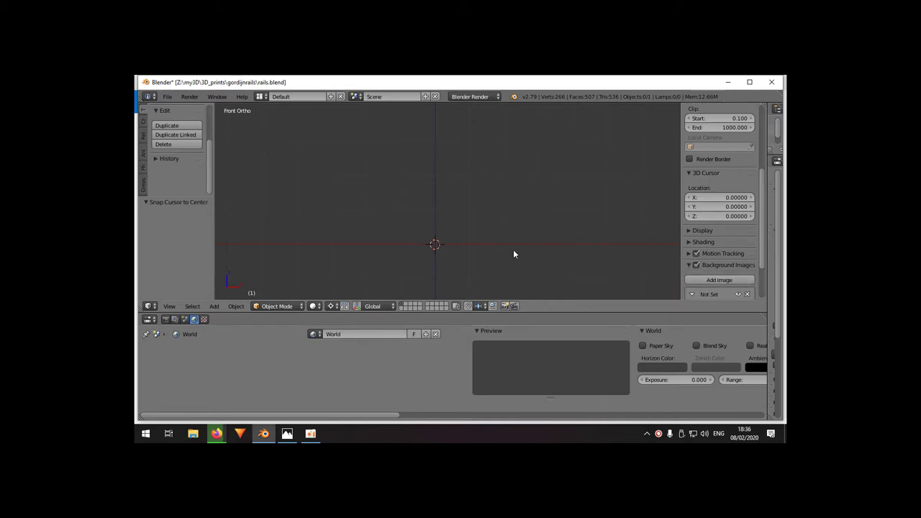
{"action": "scroll", "coordinate": [513, 252], "scroll_direction": "down", "scroll_amount": 2}
{"action": "scroll", "coordinate": [734, 280], "scroll_direction": "down", "scroll_amount": 3}
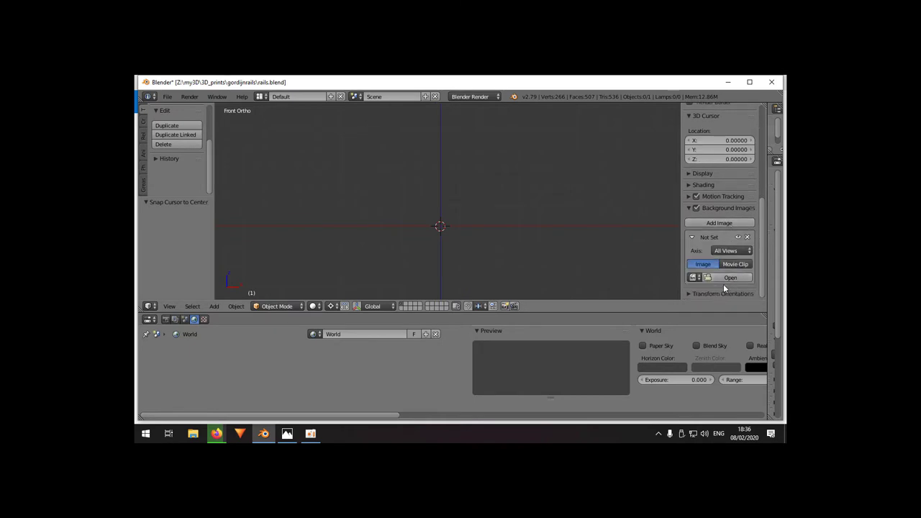
{"action": "left_click", "coordinate": [708, 278]}
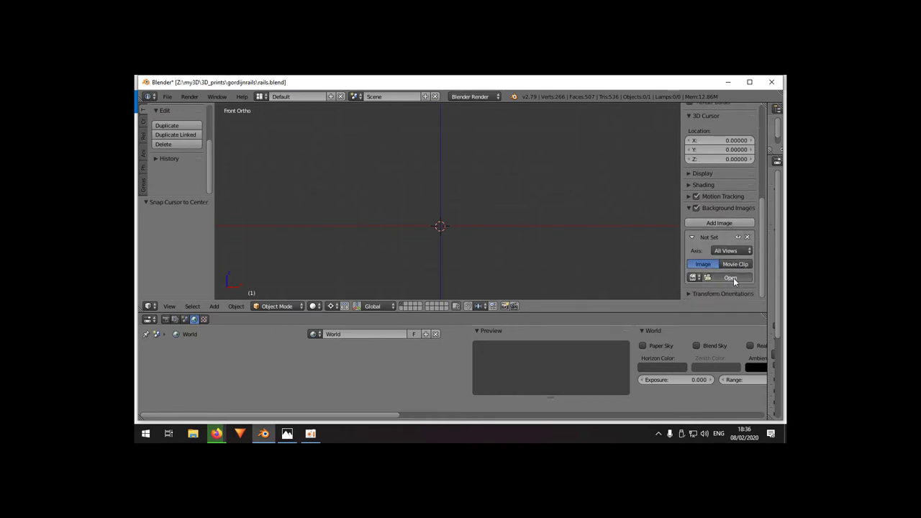
{"action": "left_click", "coordinate": [287, 154]}
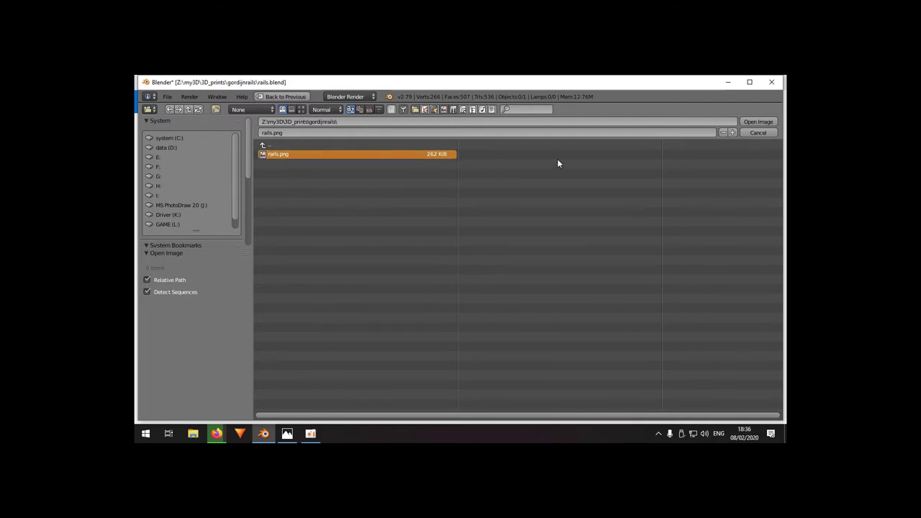
{"action": "left_click", "coordinate": [757, 122]}
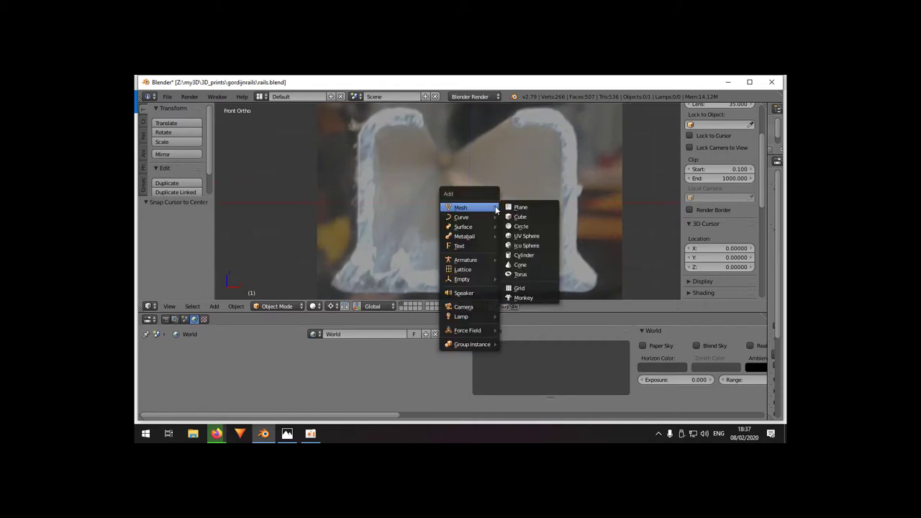
- Add a plane, delete all its vertices in Edit Mode, and frame the photo in front view
{"action": "left_click", "coordinate": [521, 207]}
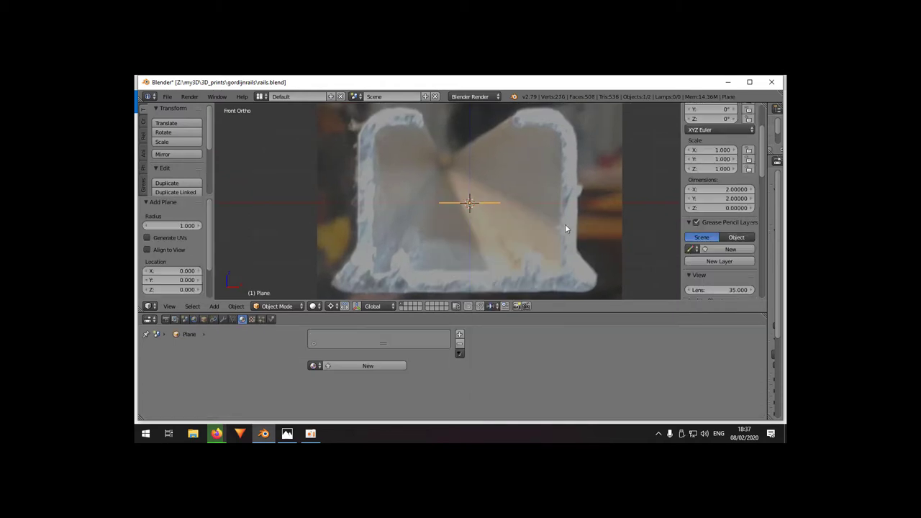
{"action": "middle_click_drag", "start_coordinate": [497, 233], "coordinate": [485, 230]}
{"action": "key", "text": "Tab"}
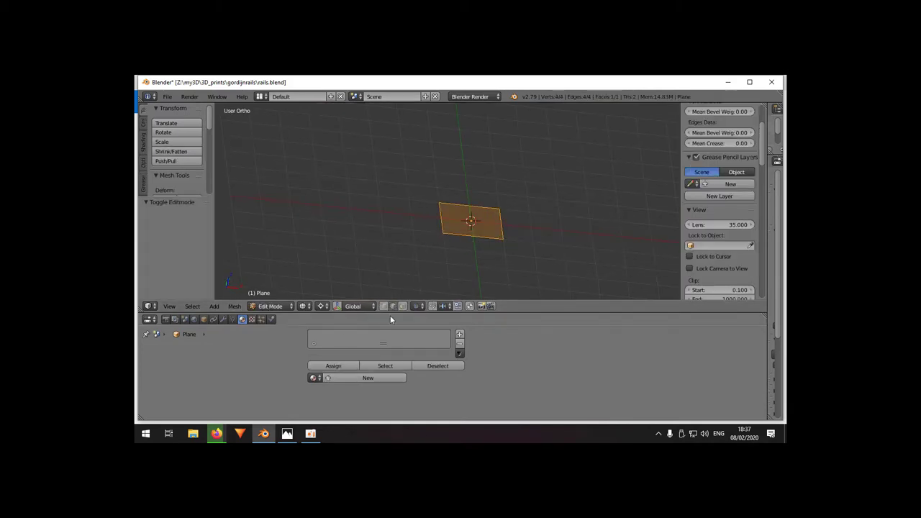
{"action": "key", "text": "a"}
{"action": "key", "text": "a"}
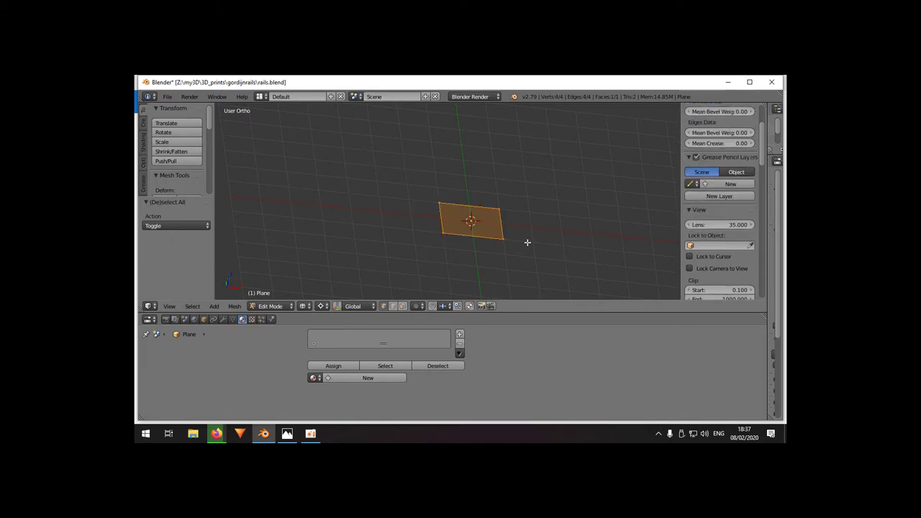
{"action": "key", "text": "x"}
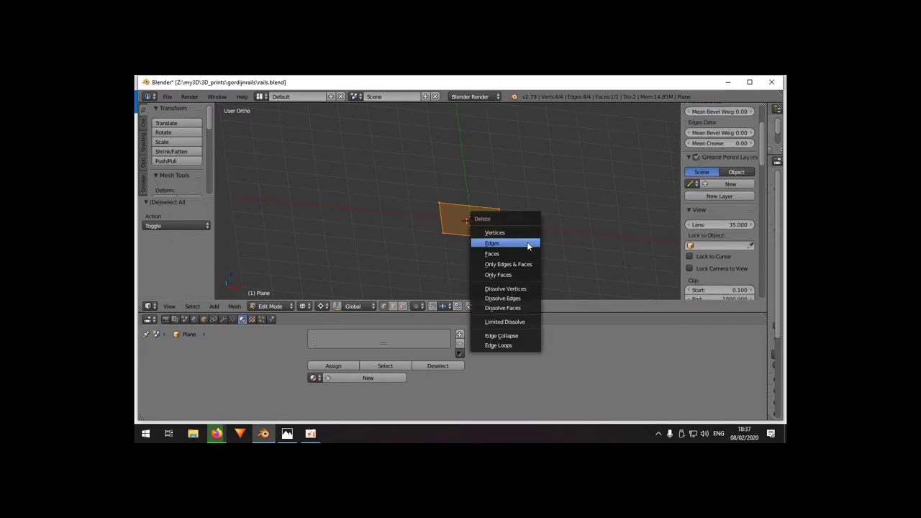
{"action": "left_click", "coordinate": [513, 234]}
{"action": "key", "text": "KP_1"}
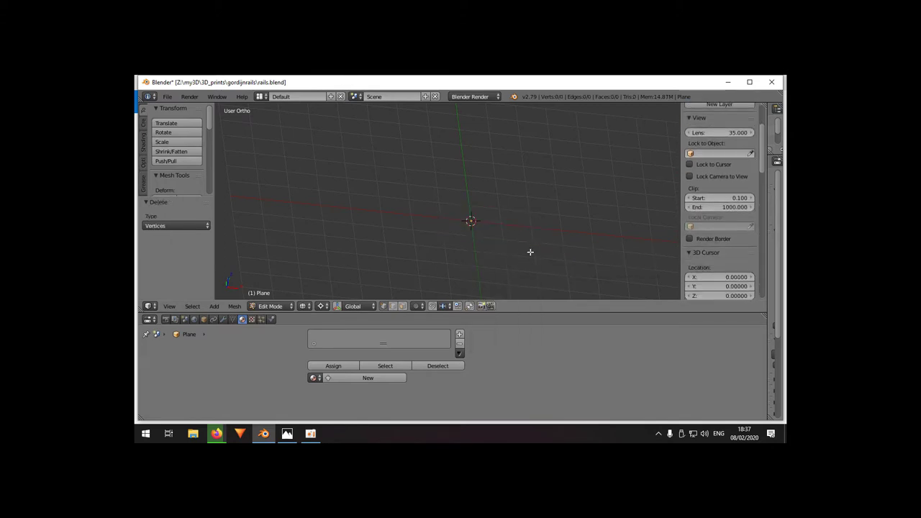
{"action": "middle_click_drag", "start_coordinate": [460, 241], "coordinate": [522, 275], "text": "shift"}
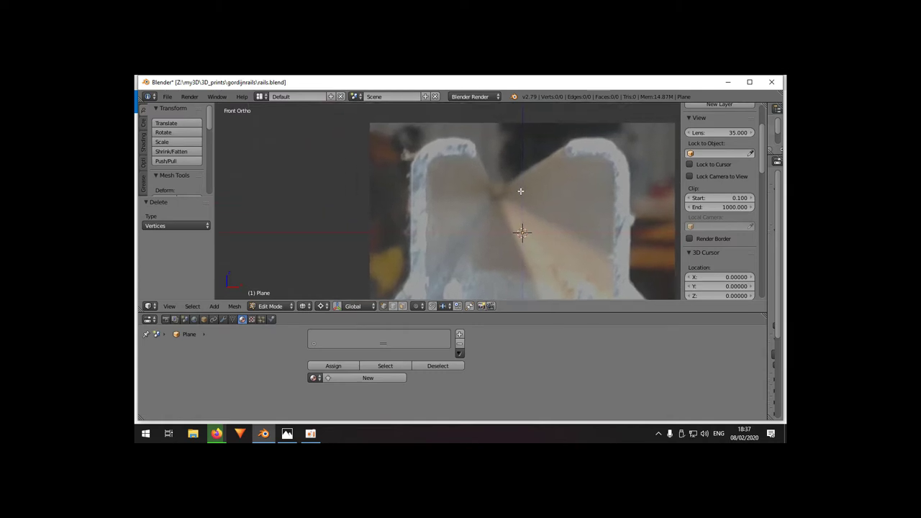
- Ctrl+click vertices from the rail's top outline leftward and down its side
{"action": "left_click", "coordinate": [477, 139], "text": "ctrl"}
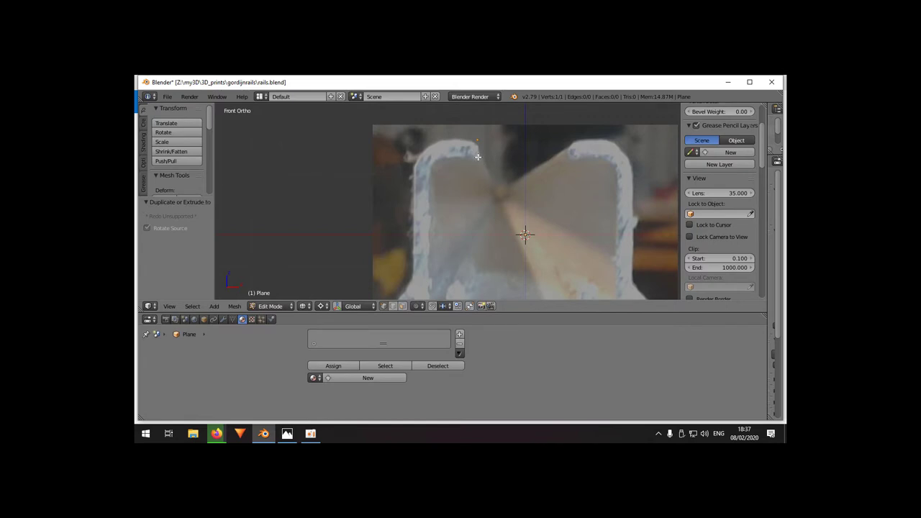
{"action": "left_click", "coordinate": [441, 140], "text": "ctrl"}
{"action": "left_click", "coordinate": [434, 143], "text": "ctrl"}
{"action": "left_click", "coordinate": [423, 149], "text": "ctrl"}
{"action": "left_click", "coordinate": [413, 172], "text": "ctrl"}
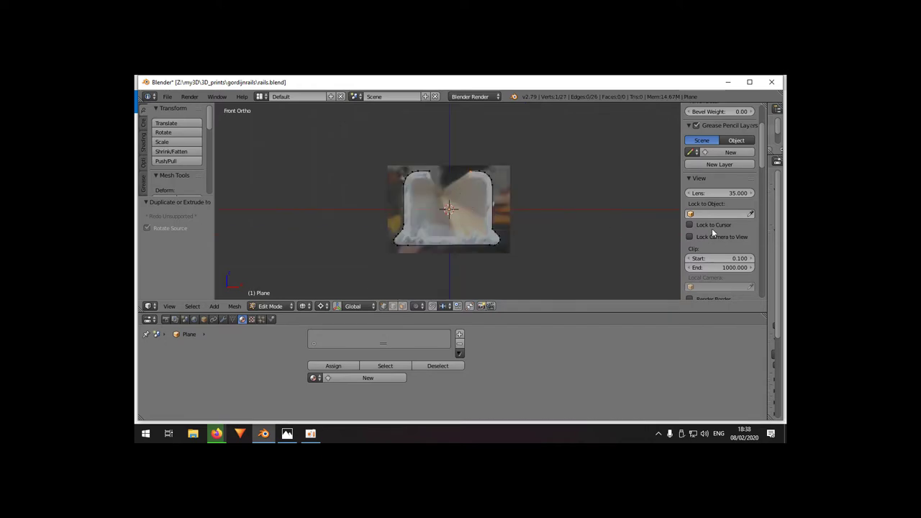
- Hide the background reference photo to see the traced outline clearly
{"action": "scroll", "coordinate": [718, 229], "scroll_direction": "down", "scroll_amount": 5}
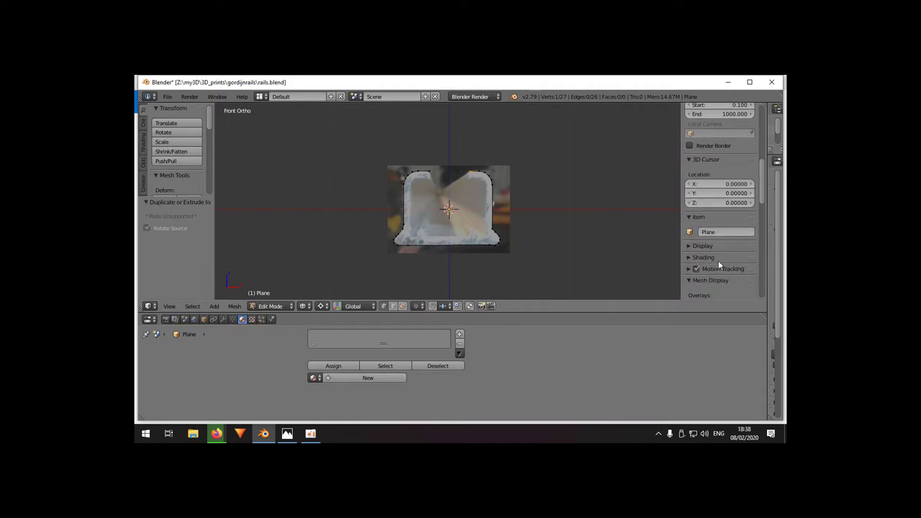
{"action": "scroll", "coordinate": [718, 260], "scroll_direction": "down", "scroll_amount": 8}
{"action": "left_click", "coordinate": [695, 166]}
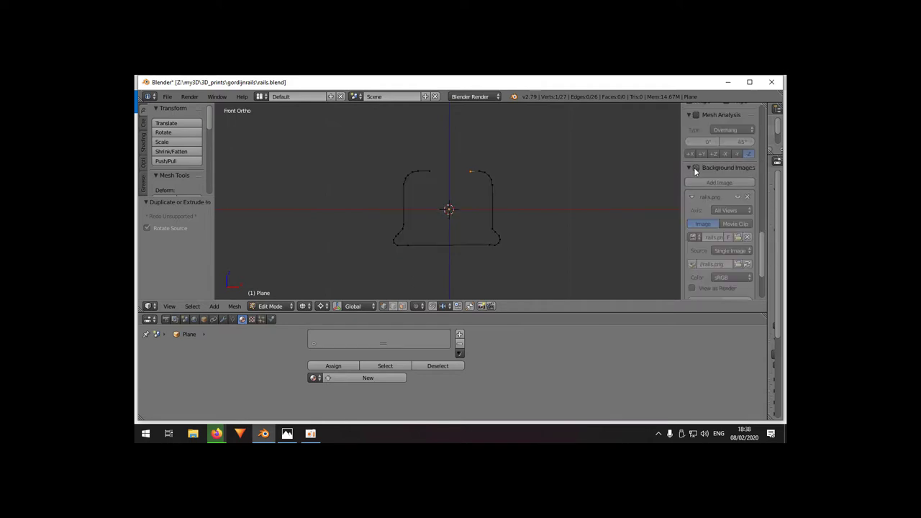
{"action": "scroll", "coordinate": [545, 197], "scroll_direction": "up", "scroll_amount": 2, "text": "ctrl"}
{"action": "scroll", "coordinate": [549, 211], "scroll_direction": "up", "scroll_amount": 4}
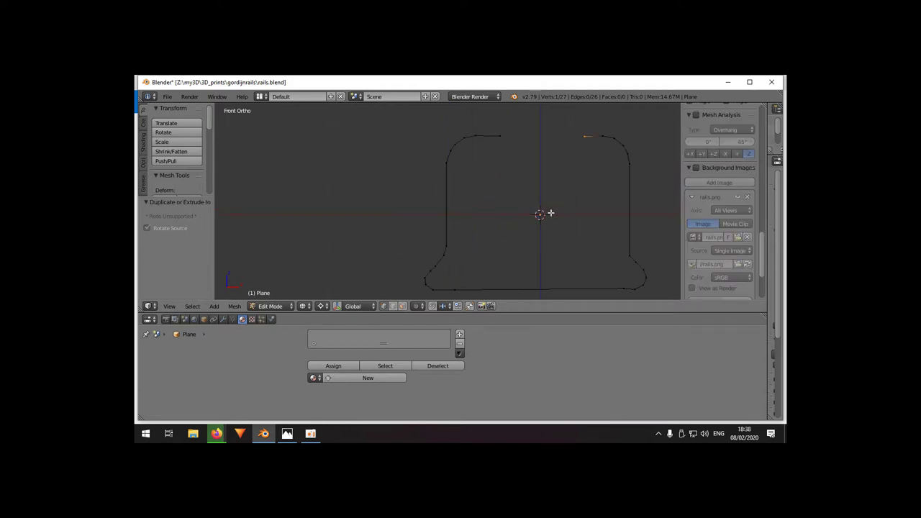
{"action": "scroll", "coordinate": [564, 214], "scroll_direction": "down", "scroll_amount": 3}
{"action": "scroll", "coordinate": [564, 215], "scroll_direction": "down", "scroll_amount": 2, "text": "ctrl"}
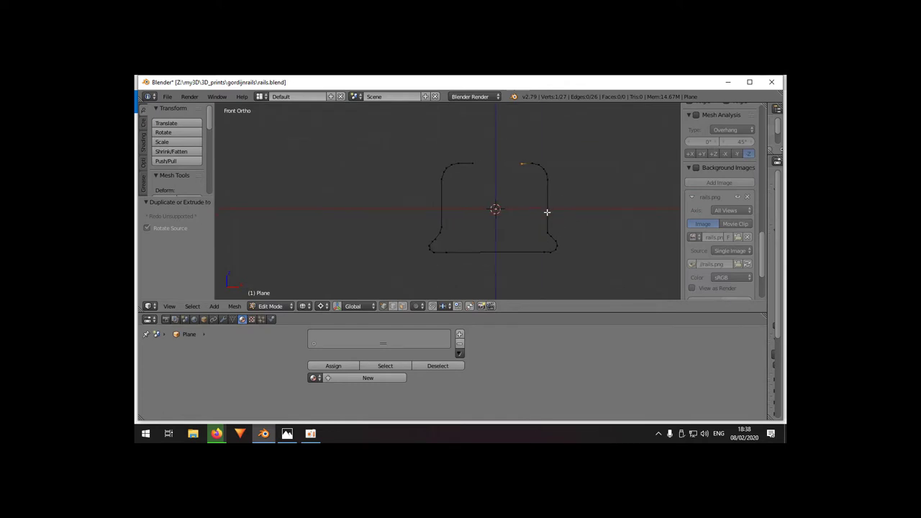
- Select the traced profile and remove the top edge, leaving an open outline
{"action": "key", "text": "l"}
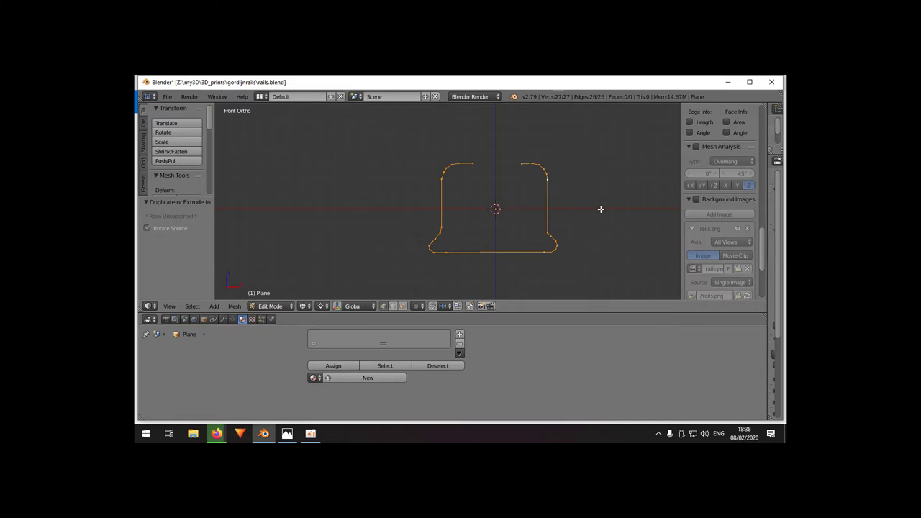
{"action": "right_click", "coordinate": [546, 179]}
{"action": "right_click", "coordinate": [455, 185], "text": "shift"}
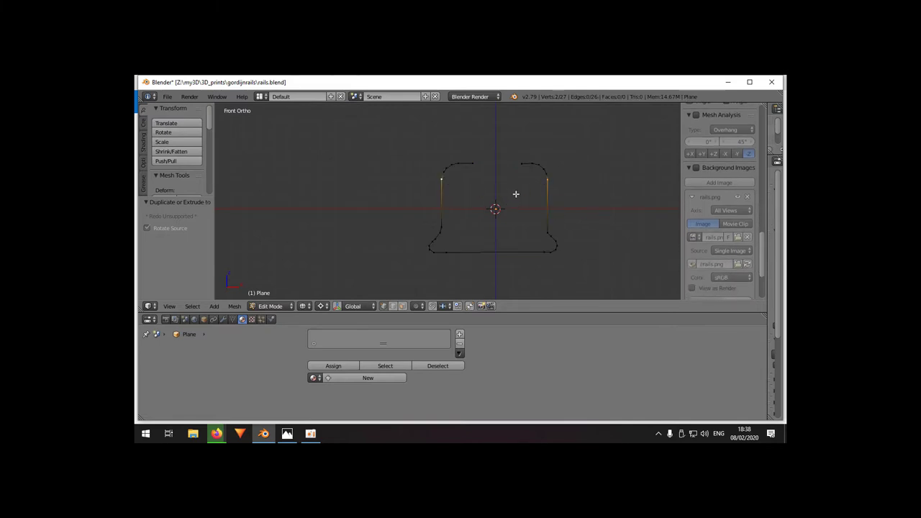
{"action": "key", "text": "f"}
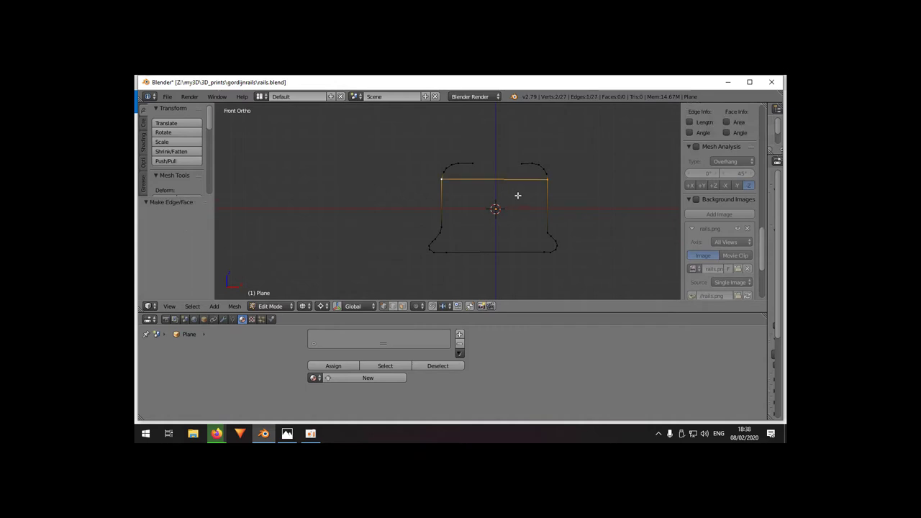
{"action": "middle_click_drag", "start_coordinate": [508, 187], "coordinate": [538, 198], "text": "shift"}
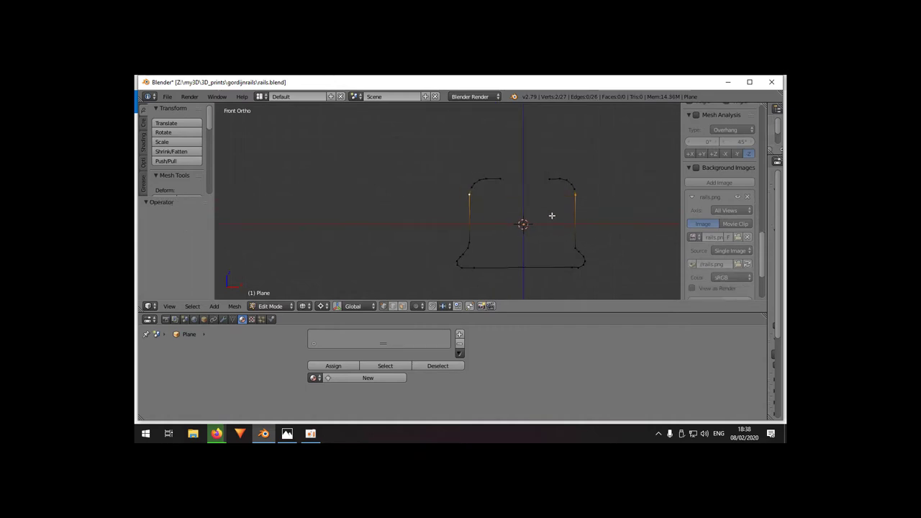
{"action": "key", "text": "ctrl+z"}
{"action": "scroll", "coordinate": [553, 235], "scroll_direction": "down", "scroll_amount": 4}
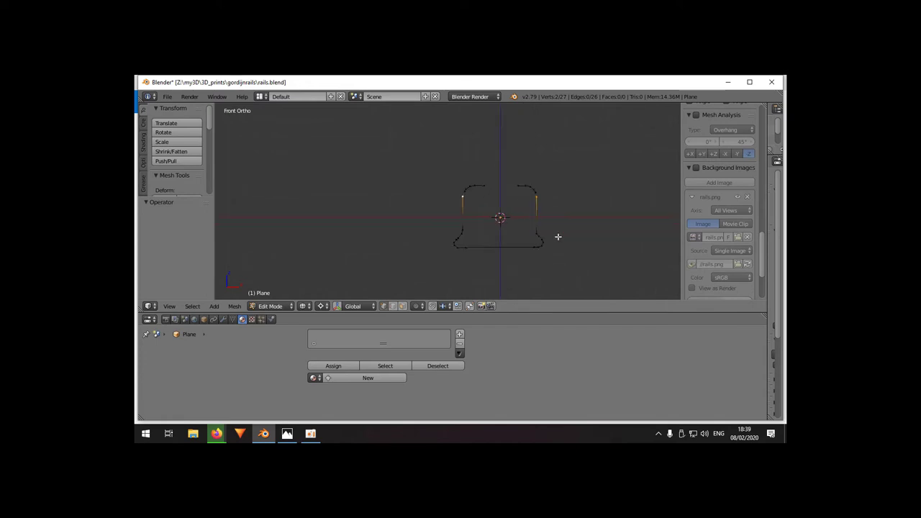
- Select the whole profile and extrude it 40 units along Y in top view
{"action": "key", "text": "a"}
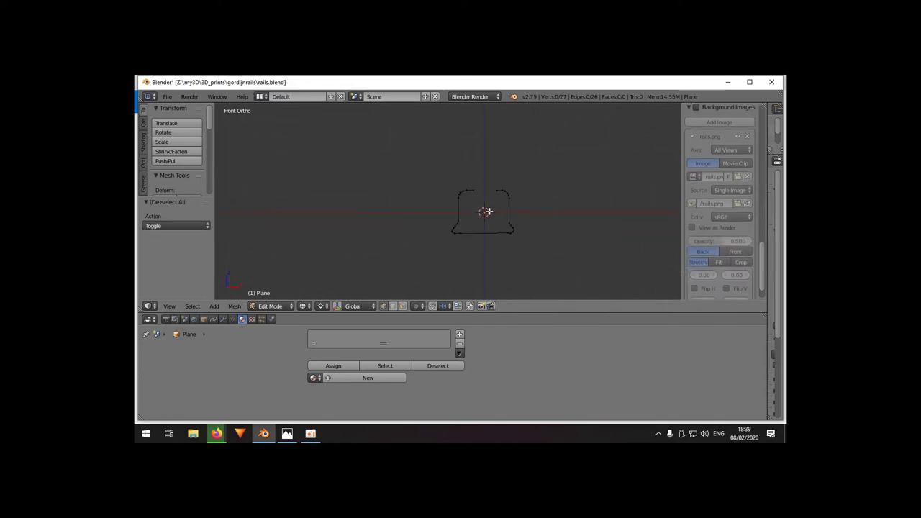
{"action": "key", "text": "a"}
{"action": "key", "text": "KP_7"}
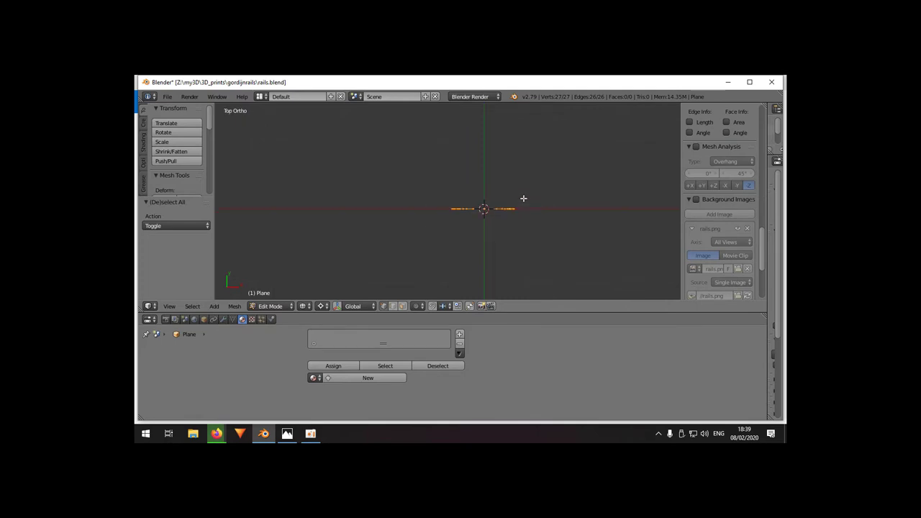
{"action": "scroll", "coordinate": [515, 230], "scroll_direction": "down", "scroll_amount": 5}
{"action": "type", "text": "e"}
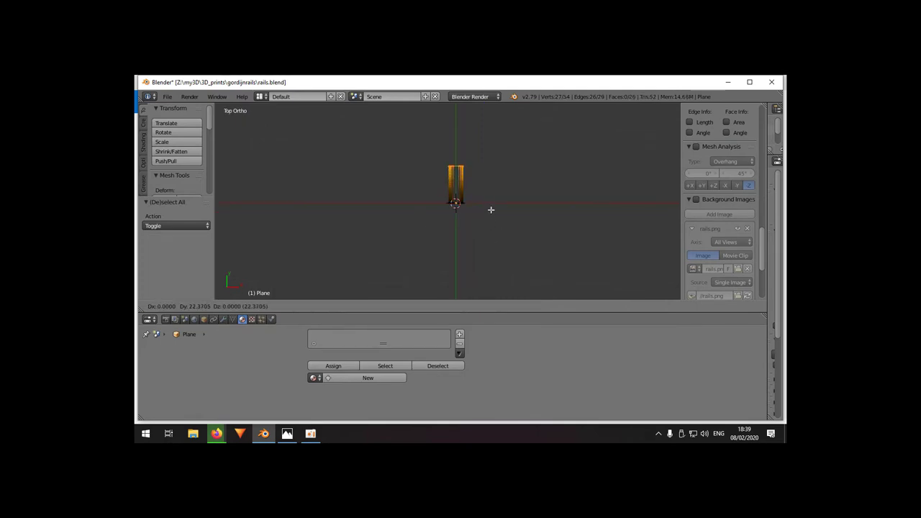
{"action": "type", "text": "y40"}
{"action": "key", "text": "Return"}
- Switch to solid shading and recalculate the channel's normals consistently
{"action": "mouse_move", "coordinate": [489, 177]}
{"action": "middle_mouse_down"}
{"action": "mouse_move", "coordinate": [498, 198]}
{"action": "mouse_move", "coordinate": [477, 235]}
{"action": "mouse_move", "coordinate": [439, 201]}
{"action": "mouse_move", "coordinate": [440, 209]}
{"action": "mouse_move", "coordinate": [447, 197]}
{"action": "middle_mouse_up"}
{"action": "key", "text": "z"}
{"action": "key", "text": "a"}
{"action": "key", "text": "a"}
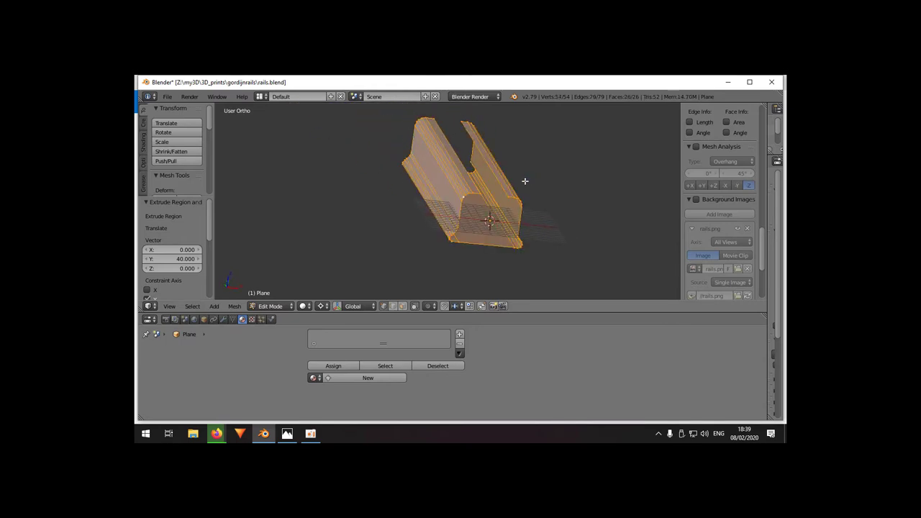
{"action": "key", "text": "ctrl+n"}
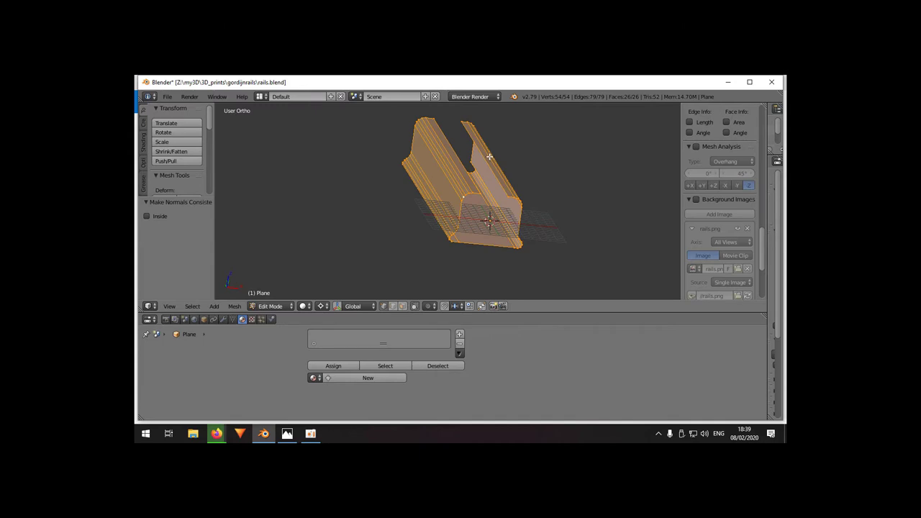
{"action": "key", "text": "ctrl+f"}
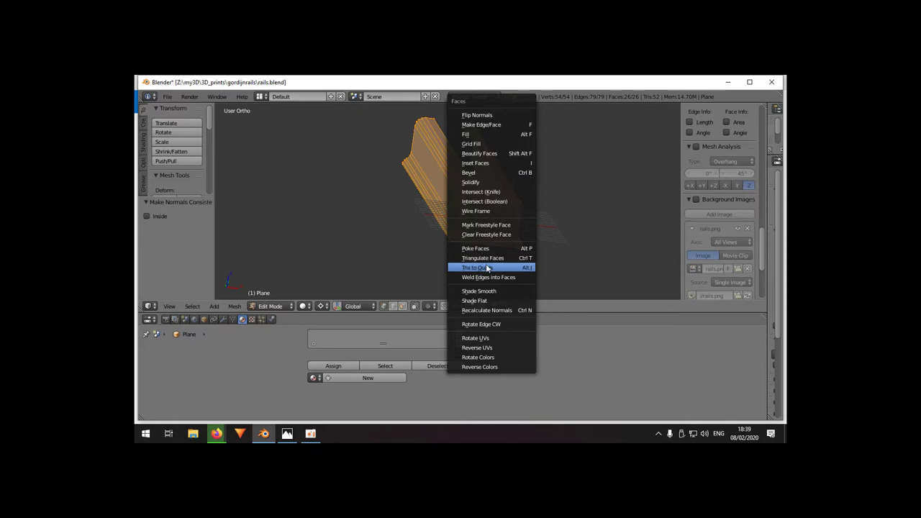
- Solidify the channel faces with 0.5 thickness, then undo it
{"action": "left_click", "coordinate": [492, 184]}
{"action": "scroll", "coordinate": [517, 229], "scroll_direction": "up", "scroll_amount": 5}
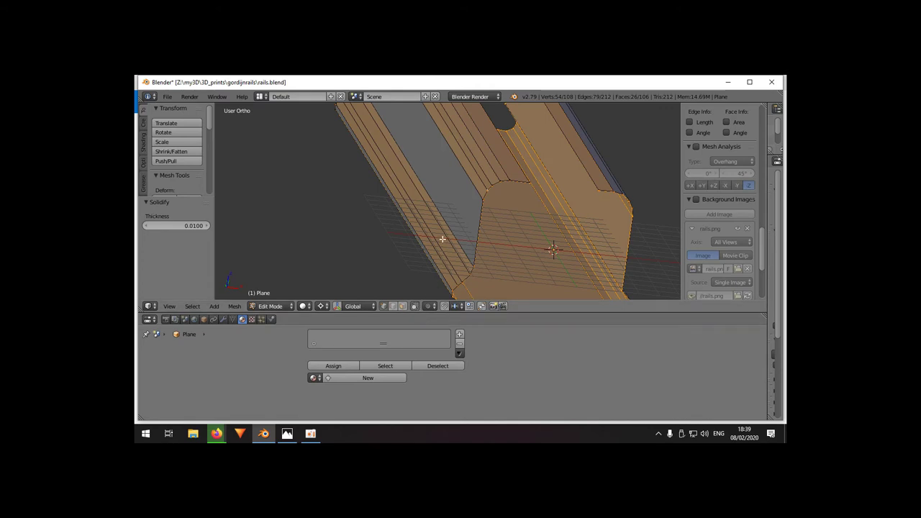
{"action": "key", "text": "F6"}
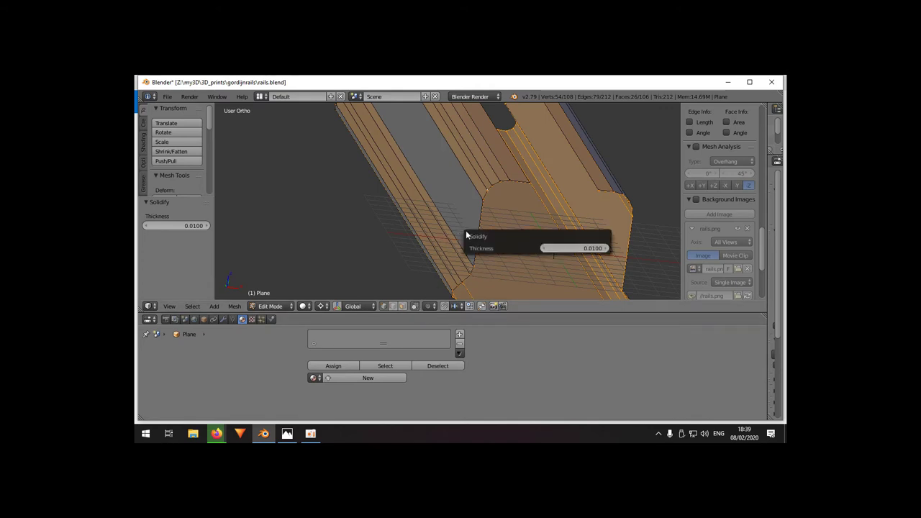
{"action": "left_click", "coordinate": [584, 250]}
{"action": "key", "text": "BackSpace"}
{"action": "type", "text": ".5"}
{"action": "key", "text": "Return"}
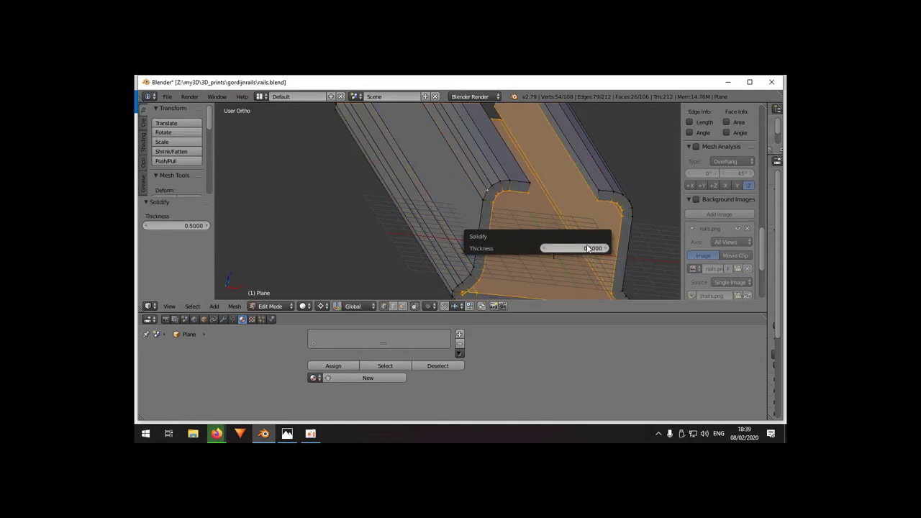
{"action": "key", "text": "ctrl+z"}
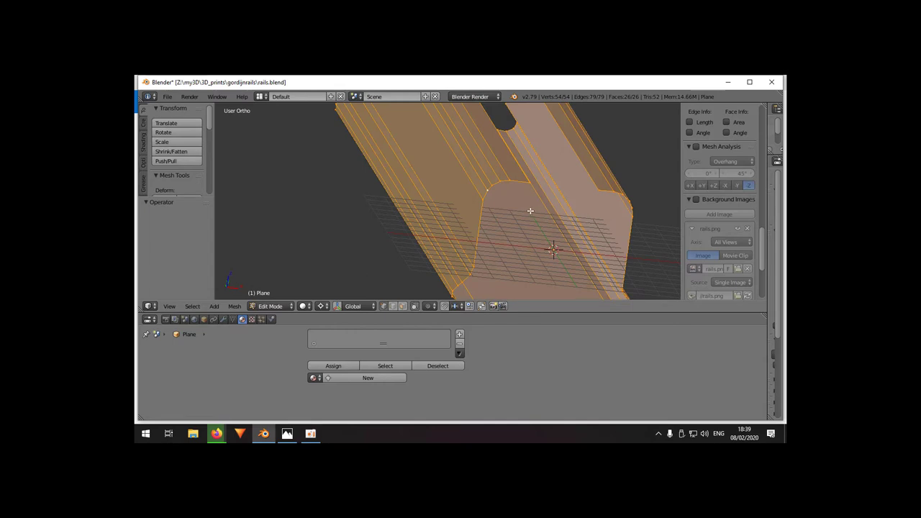
- Recalculate the channel normals with Inside enabled
{"action": "scroll", "coordinate": [528, 209], "scroll_direction": "down", "scroll_amount": 2}
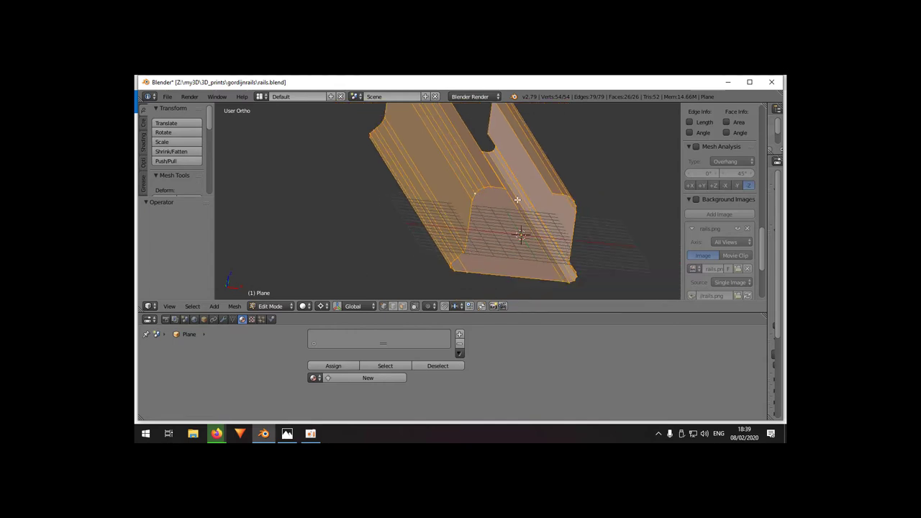
{"action": "key", "text": "ctrl+n"}
{"action": "key", "text": "F6"}
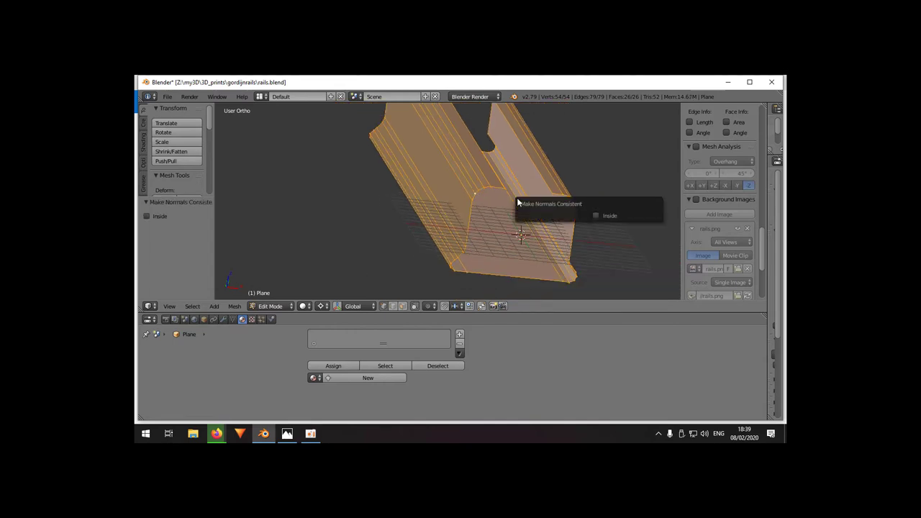
{"action": "left_click", "coordinate": [595, 216]}
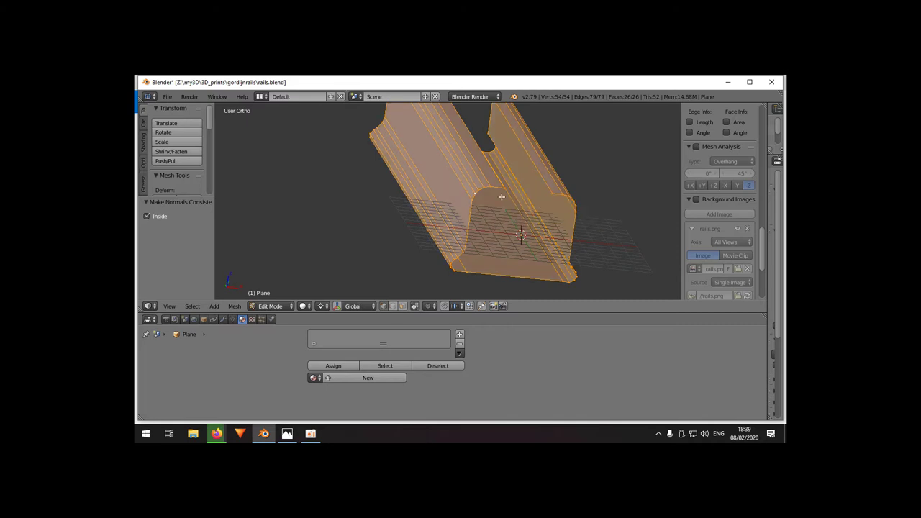
- Solidify the channel walls again at 0.5 thickness
{"action": "key", "text": "ctrl+f"}
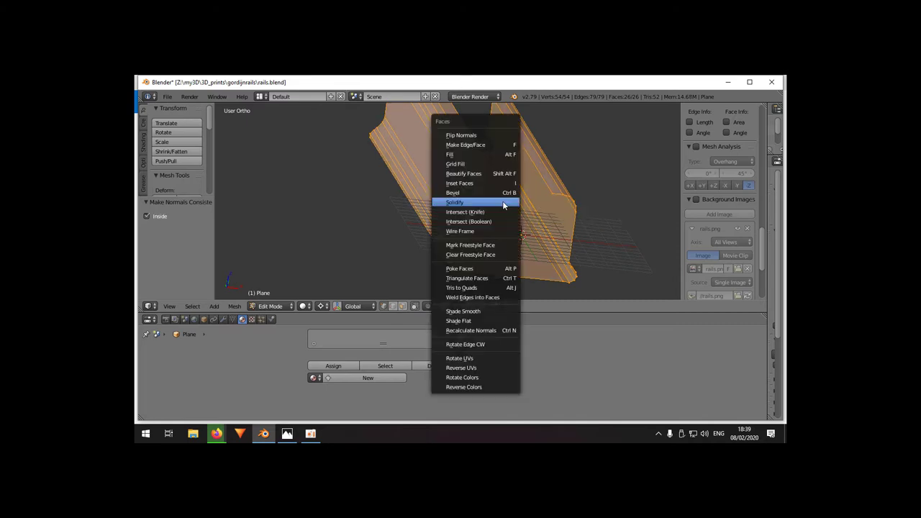
{"action": "left_click", "coordinate": [482, 203]}
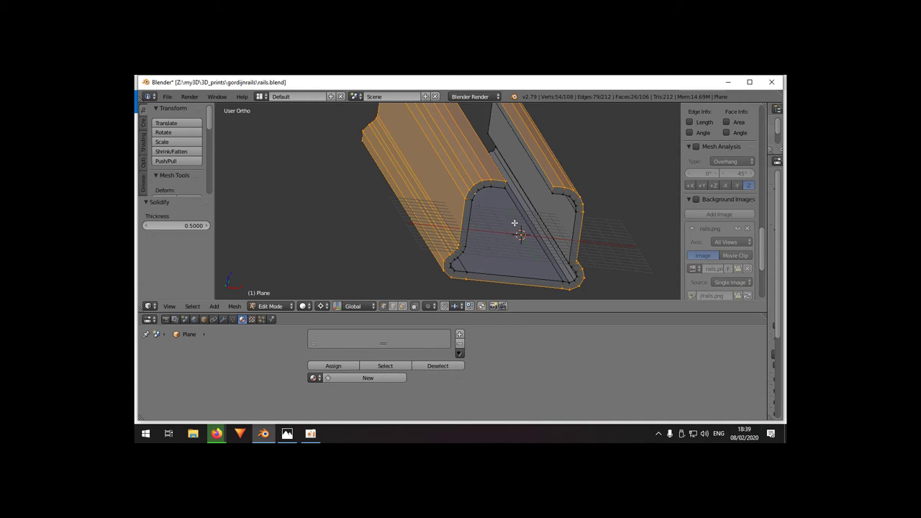
{"action": "key", "text": "F6"}
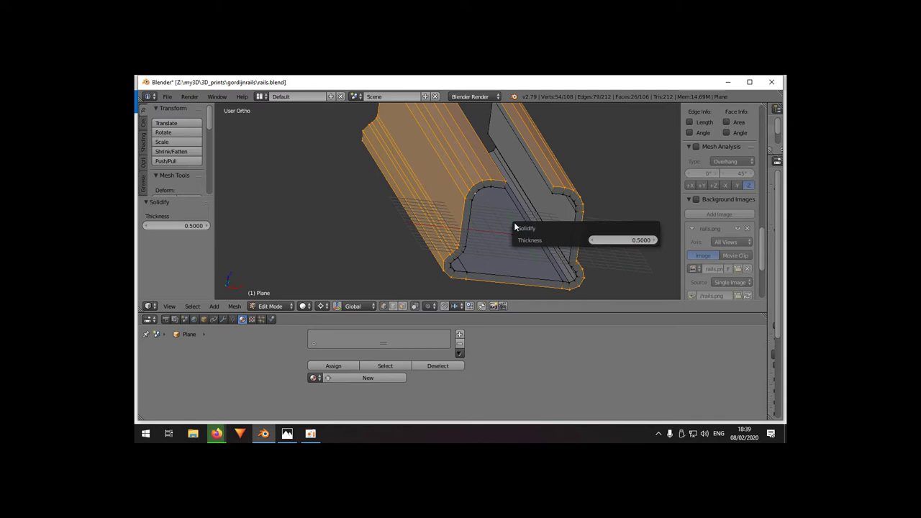
{"action": "left_click", "coordinate": [619, 242]}
{"action": "key", "text": "Return"}
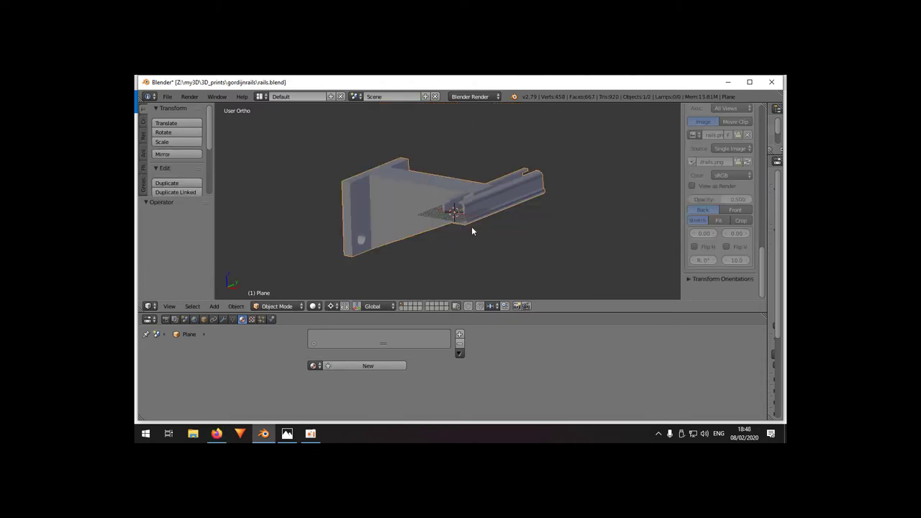
- Orbit around the finished bracket to inspect it from several angles
{"action": "key", "text": "KP_1"}
{"action": "scroll", "coordinate": [591, 220], "scroll_direction": "up", "scroll_amount": 2}
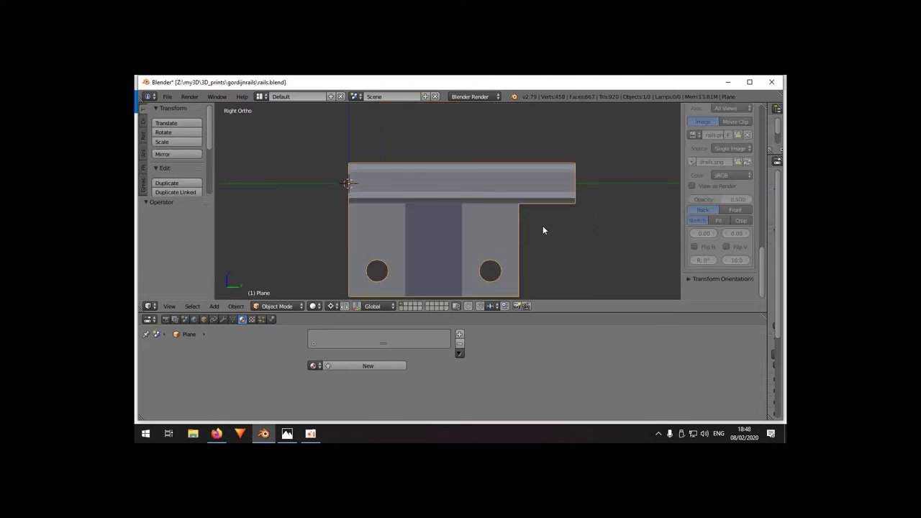
{"action": "middle_click_drag", "start_coordinate": [529, 201], "coordinate": [514, 216]}
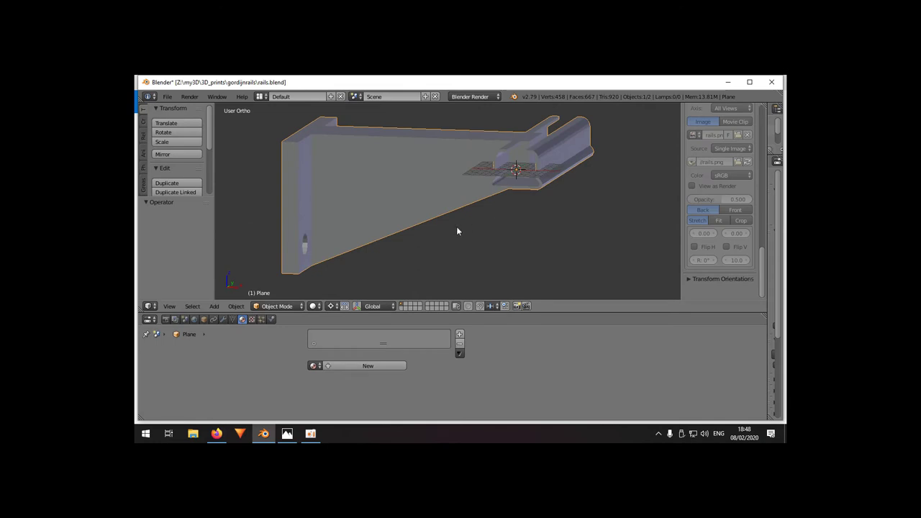
{"action": "middle_click_drag", "start_coordinate": [456, 231], "coordinate": [328, 236]}
{"action": "scroll", "coordinate": [434, 222], "scroll_direction": "down", "scroll_amount": 3}
{"action": "middle_click_drag", "start_coordinate": [433, 222], "coordinate": [457, 219]}
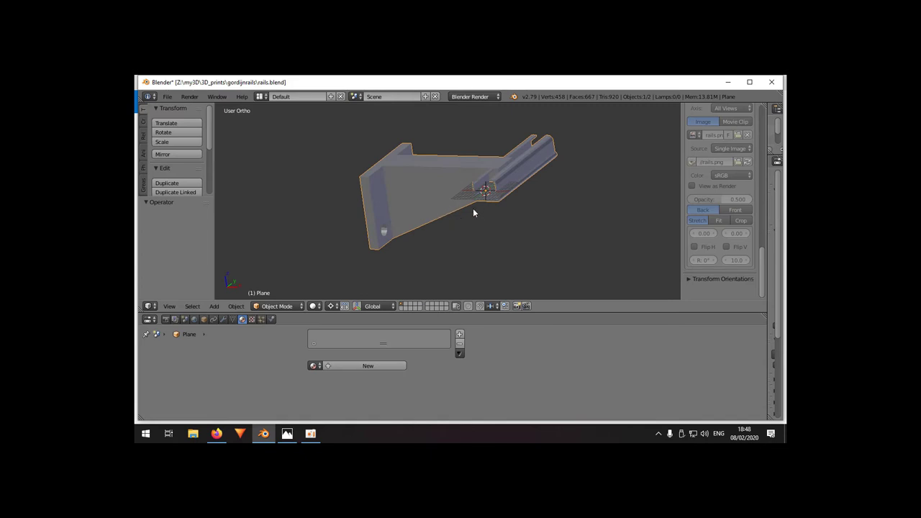
{"action": "middle_click_drag", "start_coordinate": [403, 232], "coordinate": [377, 215]}
{"action": "scroll", "coordinate": [363, 233], "scroll_direction": "up", "scroll_amount": 2}
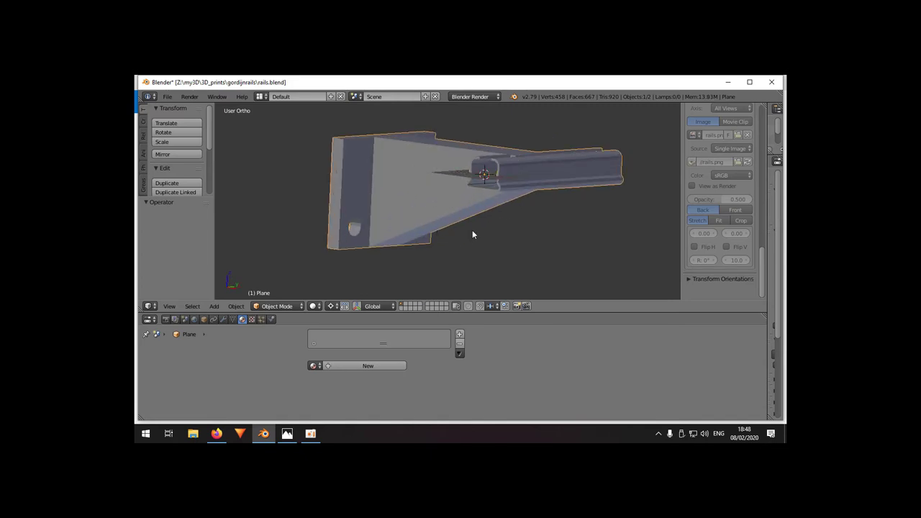
- Enter Edit Mode in front wireframe view and box-select the vertical screw plate
{"action": "key", "text": "Tab"}
{"action": "key", "text": "KP_1"}
{"action": "key", "text": "z"}
{"action": "key", "text": "a"}
{"action": "key", "text": "b"}
{"action": "left_click_drag", "start_coordinate": [359, 275], "coordinate": [378, 218]}
- Move the selected plate vertices 16 units up along Z
{"action": "key", "text": "g"}
{"action": "key", "text": "z"}
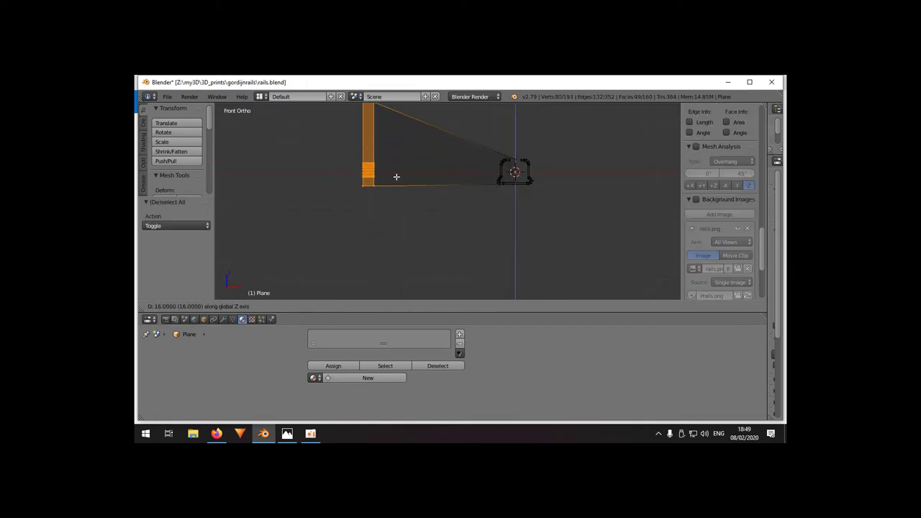
{"action": "key", "text": "Return"}
{"action": "middle_click_drag", "start_coordinate": [425, 171], "coordinate": [403, 216], "text": "shift"}
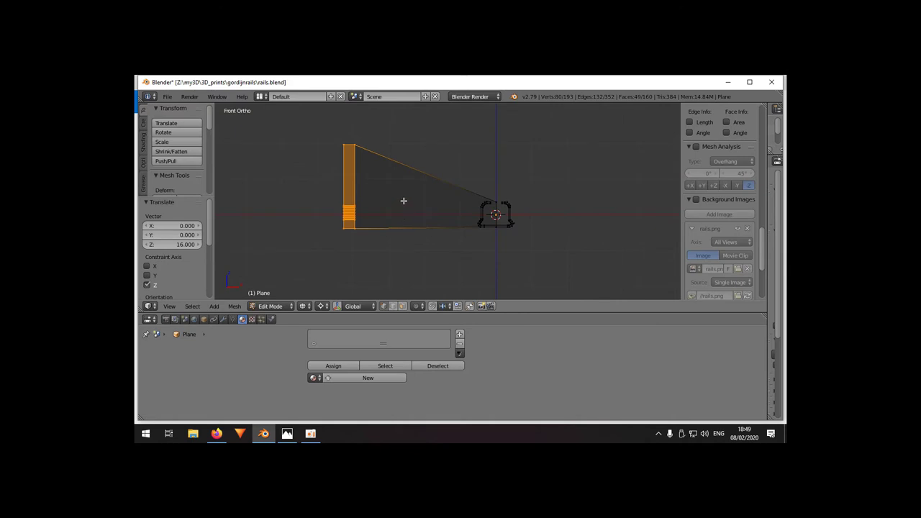
{"action": "scroll", "coordinate": [402, 209], "scroll_direction": "up", "scroll_amount": 1}
{"action": "scroll", "coordinate": [389, 210], "scroll_direction": "up", "scroll_amount": 1}
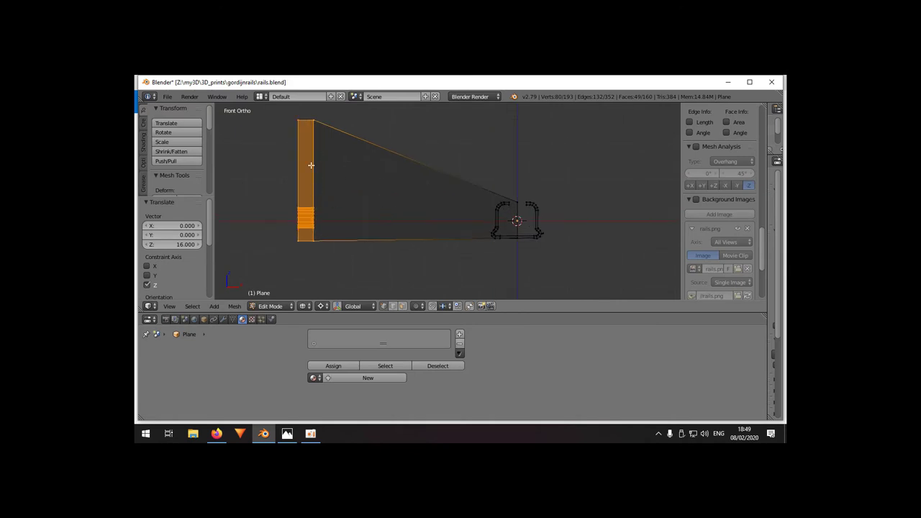
{"action": "scroll", "coordinate": [367, 191], "scroll_direction": "down", "scroll_amount": 3}
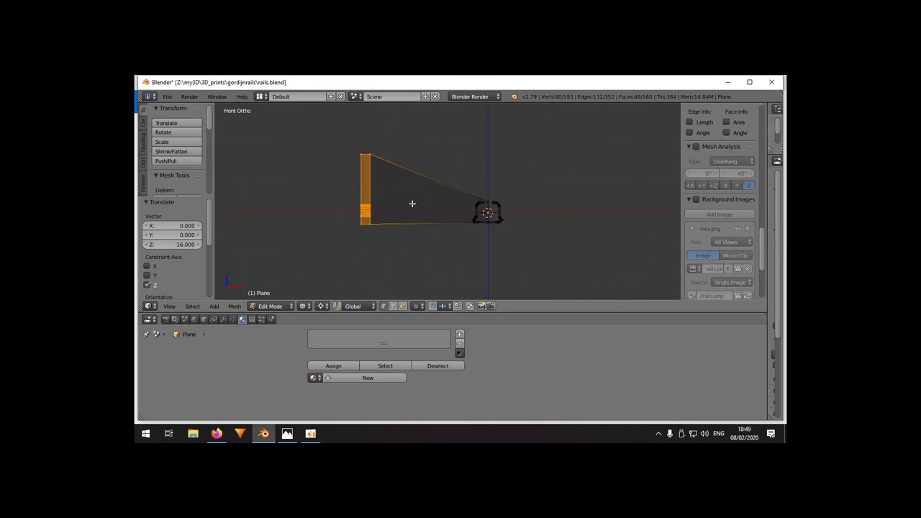
- View the bracket from the right side in solid shading and orbit it in 3D
{"action": "middle_click_drag", "start_coordinate": [419, 208], "coordinate": [380, 220]}
{"action": "key", "text": "KP_3"}
{"action": "scroll", "coordinate": [531, 231], "scroll_direction": "up", "scroll_amount": 1}
{"action": "key", "text": "z"}
{"action": "middle_click_drag", "start_coordinate": [452, 237], "coordinate": [459, 252]}
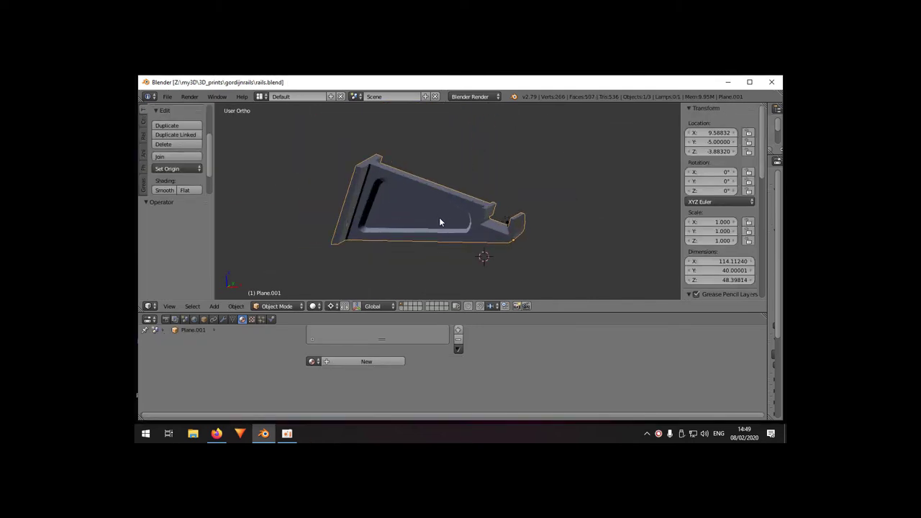
- Orbit around Plane.001, enter Edit Mode, and zoom in on the rail's underside
{"action": "middle_click_drag", "start_coordinate": [472, 212], "coordinate": [435, 228]}
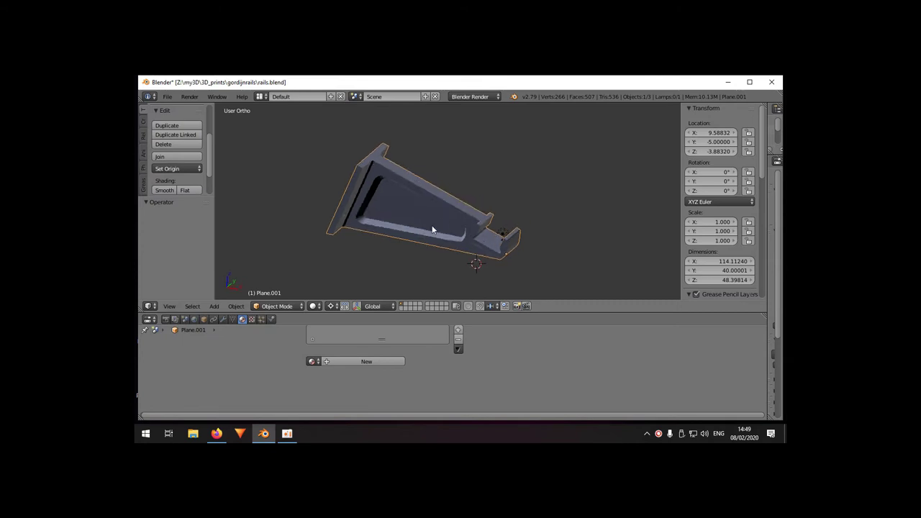
{"action": "key", "text": "Tab"}
{"action": "scroll", "coordinate": [505, 259], "scroll_direction": "up", "scroll_amount": 5}
{"action": "middle_click_drag", "start_coordinate": [505, 259], "coordinate": [494, 220]}
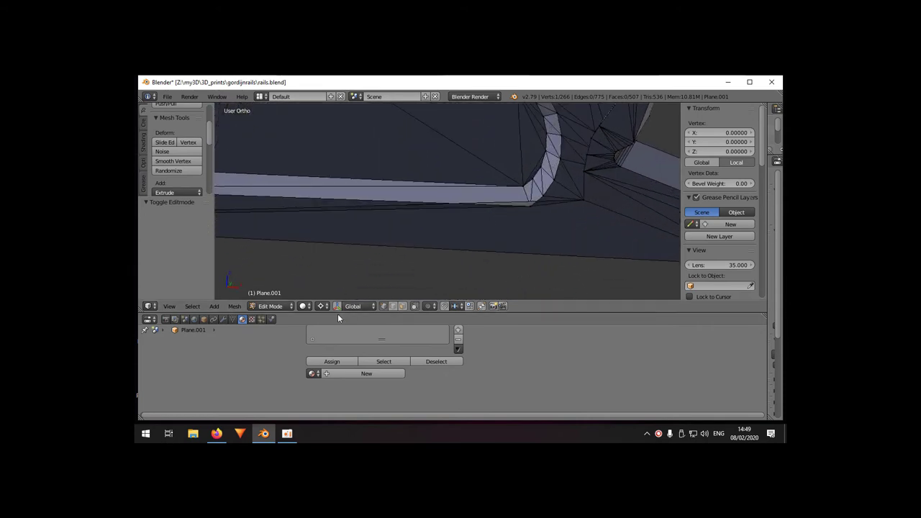
- Delete the edge along the rail's lower edge and fill the underside gap with a face
{"action": "key", "text": "a"}
{"action": "right_click", "coordinate": [510, 200]}
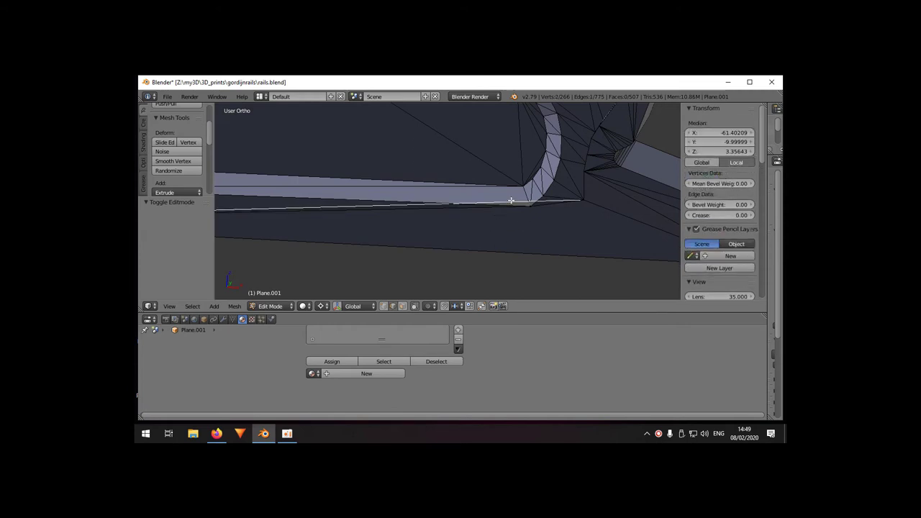
{"action": "key", "text": "x"}
{"action": "left_click", "coordinate": [496, 213]}
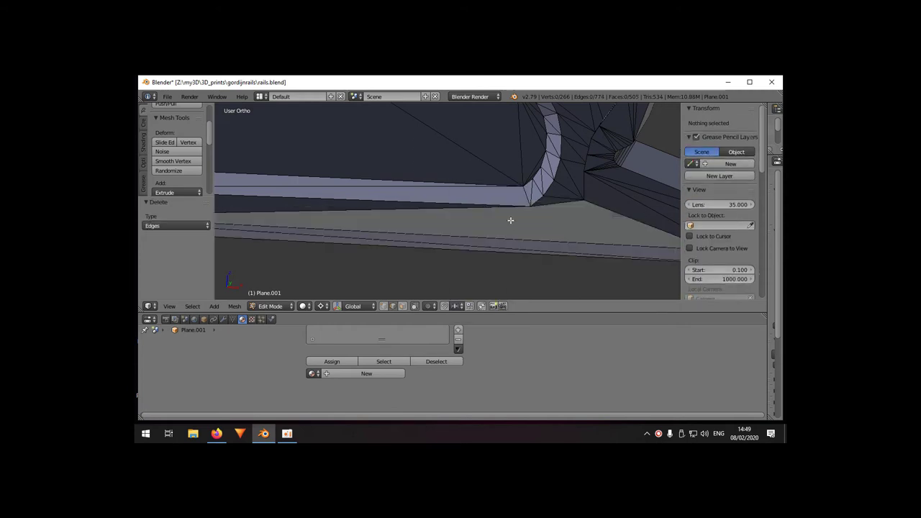
{"action": "middle_click_drag", "start_coordinate": [510, 220], "coordinate": [423, 220]}
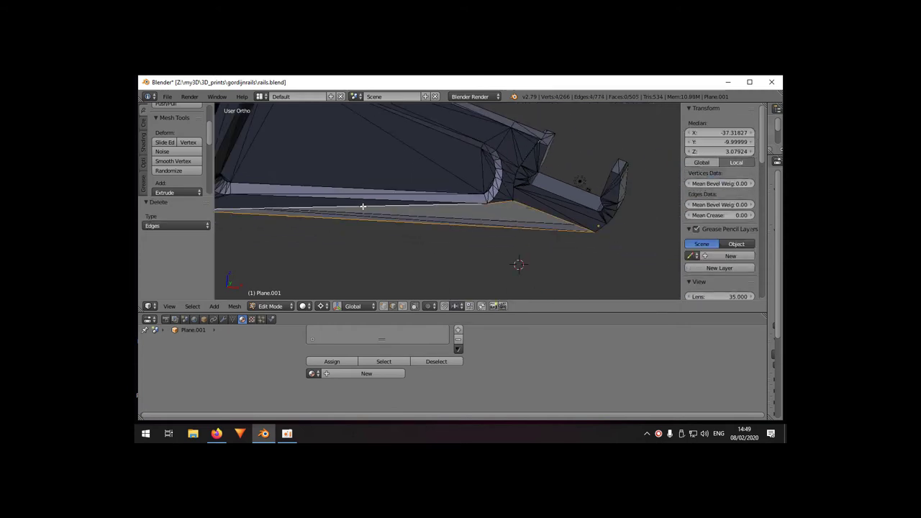
{"action": "key", "text": "f"}
- Re-fill the long underside face as clean triangles
{"action": "key", "text": "a"}
{"action": "right_click", "coordinate": [464, 216]}
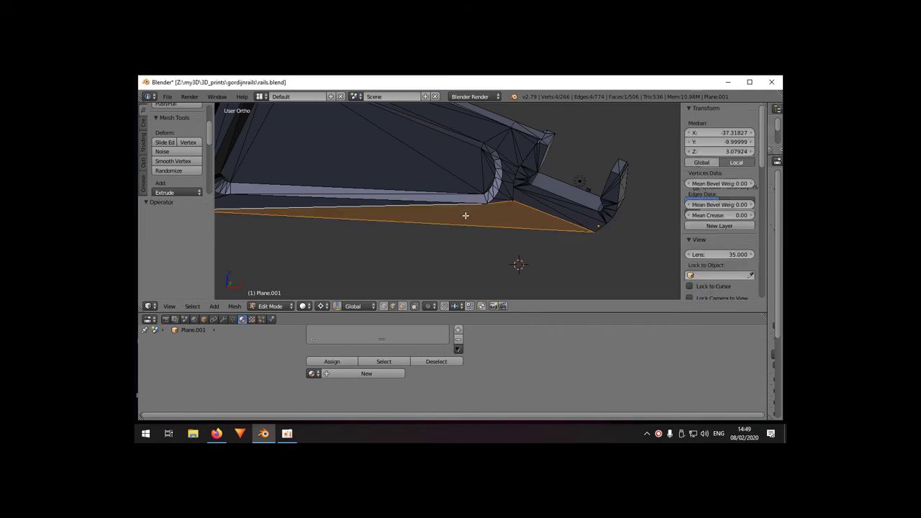
{"action": "key", "text": "alt+f"}
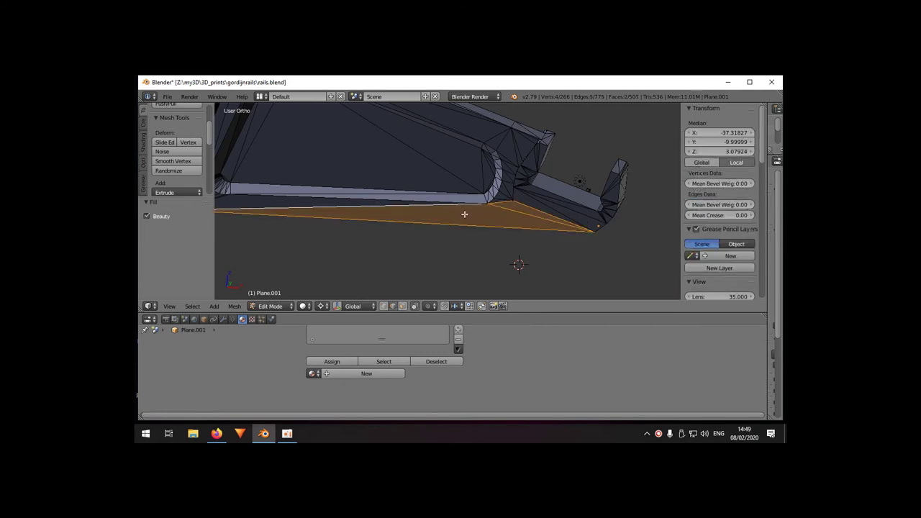
{"action": "key", "text": "a"}
{"action": "middle_click_drag", "start_coordinate": [565, 216], "coordinate": [434, 221]}
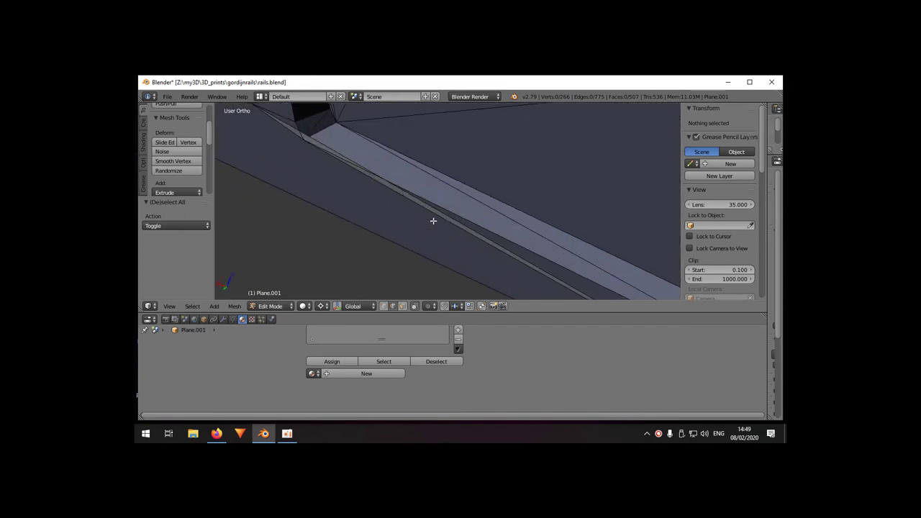
- Try deleting another underside edge, then undo the deletion
{"action": "right_click", "coordinate": [333, 151]}
{"action": "key", "text": "x"}
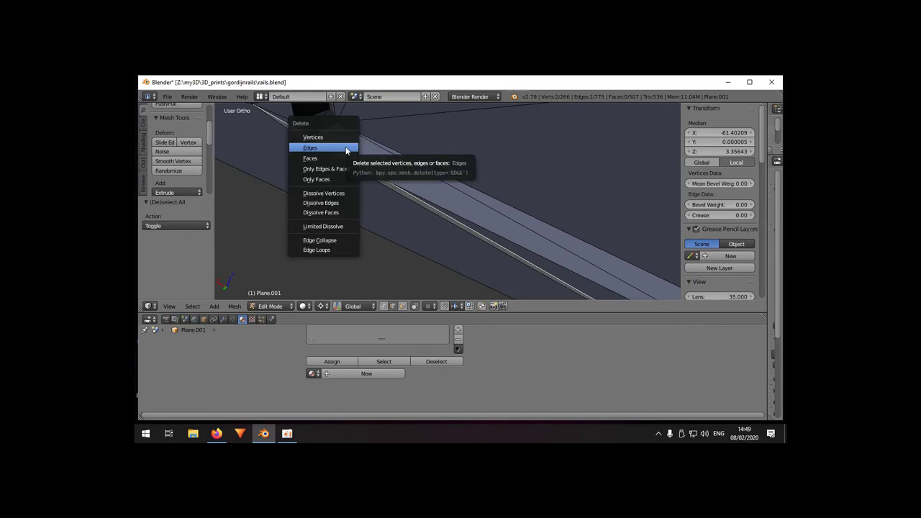
{"action": "left_click", "coordinate": [346, 150]}
{"action": "middle_click_drag", "start_coordinate": [382, 194], "coordinate": [380, 216]}
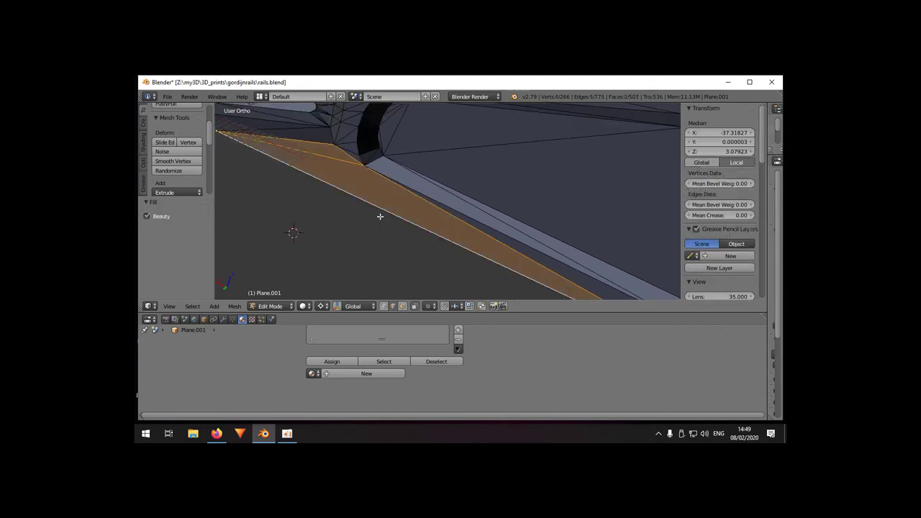
{"action": "key", "text": "ctrl+z"}
{"action": "scroll", "coordinate": [380, 217], "scroll_direction": "down", "scroll_amount": 5}
- Recalculate all normals outward and confirm no non-manifold geometry remains
{"action": "key", "text": "a"}
{"action": "key", "text": "a"}
{"action": "key", "text": "ctrl+n"}
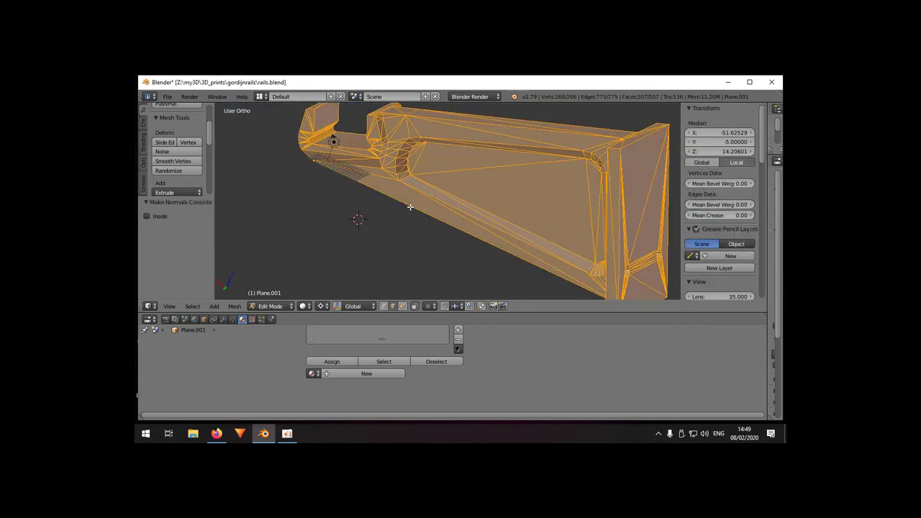
{"action": "key", "text": "a"}
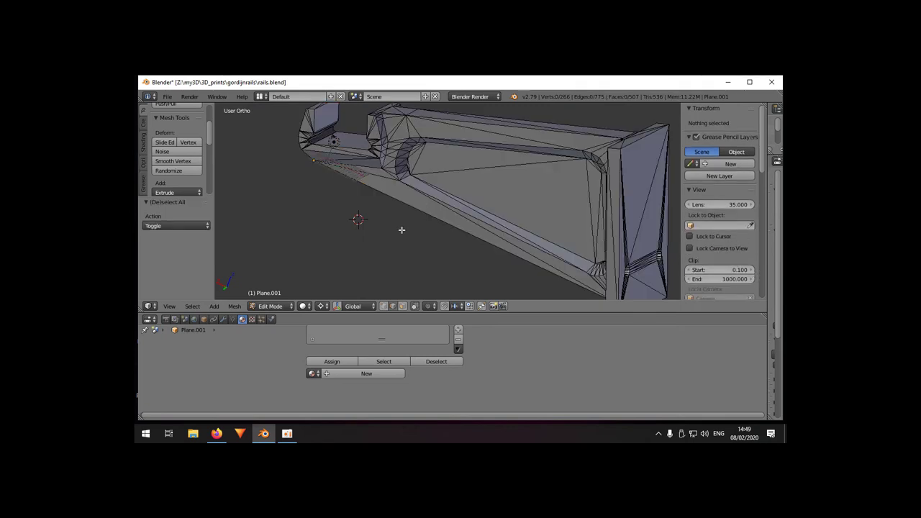
{"action": "key", "text": "ctrl+shift+alt+m"}
{"action": "scroll", "coordinate": [401, 230], "scroll_direction": "down", "scroll_amount": 3}
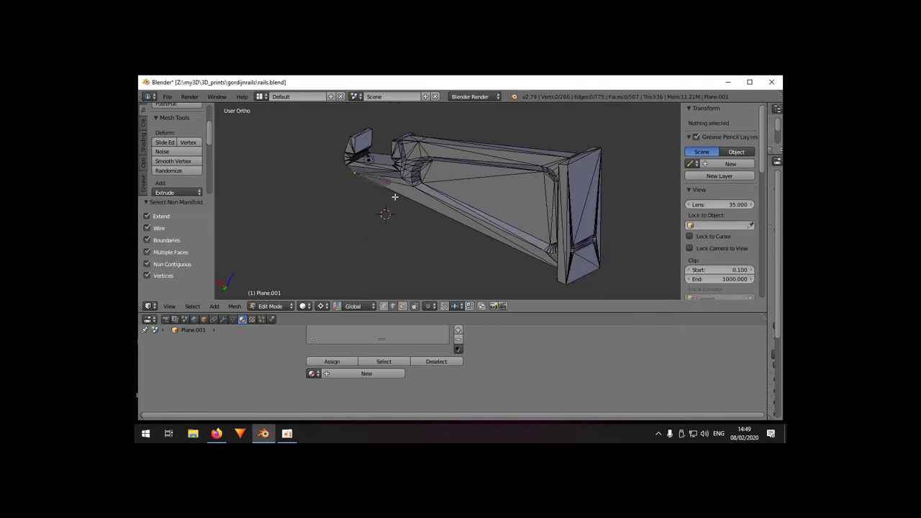
{"action": "key", "text": "KP_1"}
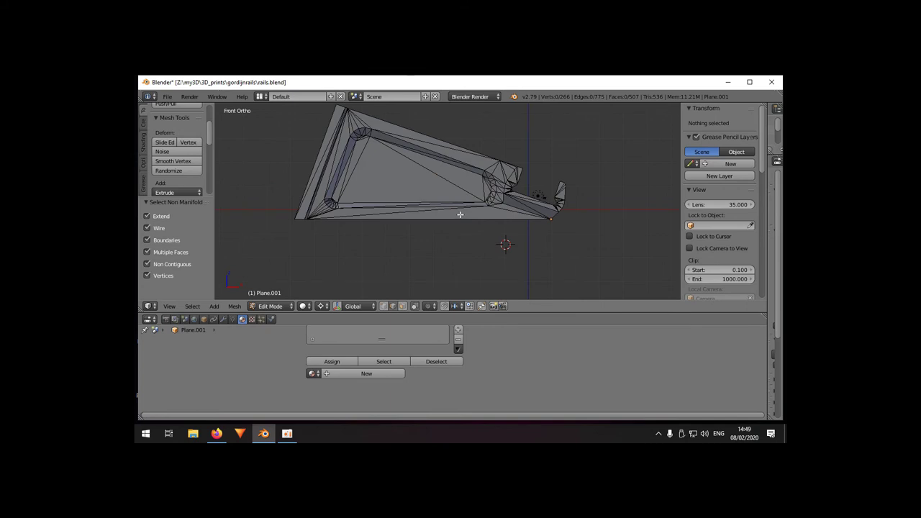
{"action": "scroll", "coordinate": [499, 230], "scroll_direction": "up", "scroll_amount": 3}
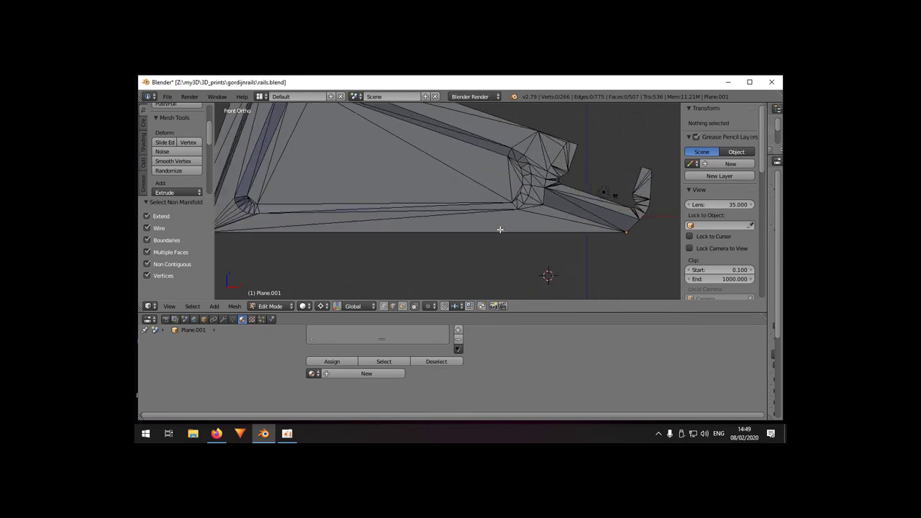
{"action": "scroll", "coordinate": [500, 230], "scroll_direction": "down", "scroll_amount": 2}
{"action": "middle_click_drag", "start_coordinate": [474, 199], "coordinate": [405, 208]}
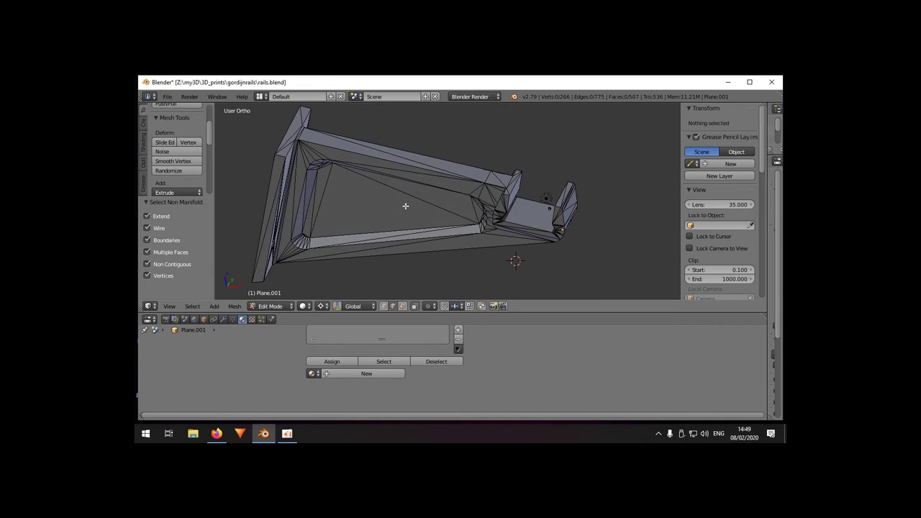
{"action": "scroll", "coordinate": [405, 206], "scroll_direction": "down", "scroll_amount": 3}
{"action": "middle_click_drag", "start_coordinate": [408, 225], "coordinate": [436, 235]}
{"action": "scroll", "coordinate": [434, 236], "scroll_direction": "up", "scroll_amount": 3}
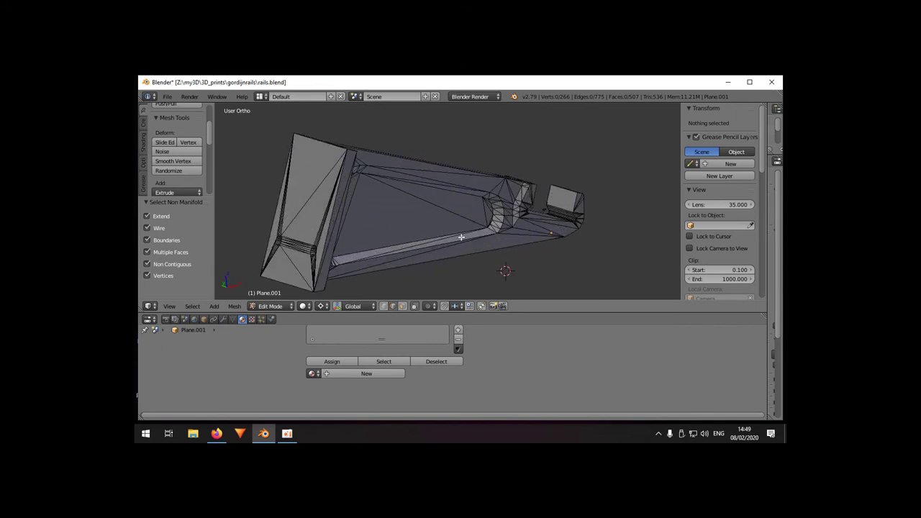
{"action": "scroll", "coordinate": [462, 237], "scroll_direction": "down", "scroll_amount": 2}
{"action": "middle_click_drag", "start_coordinate": [461, 237], "coordinate": [449, 241]}
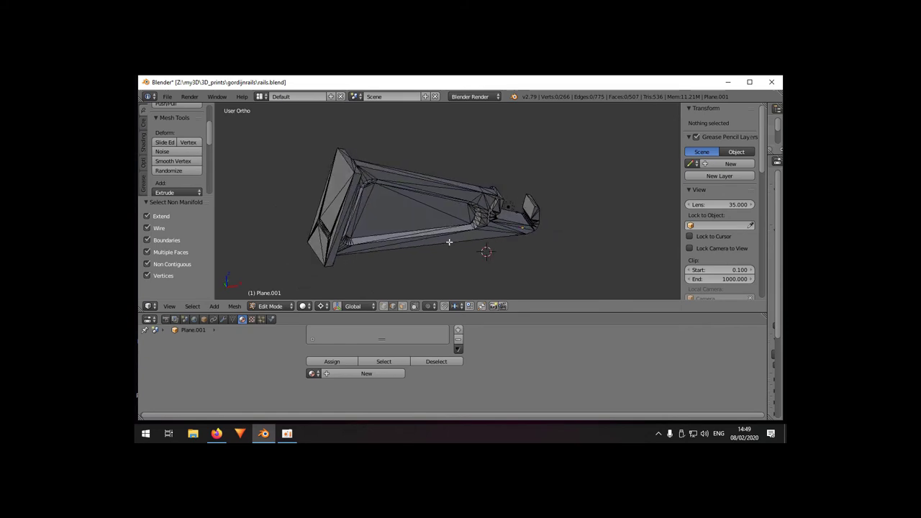